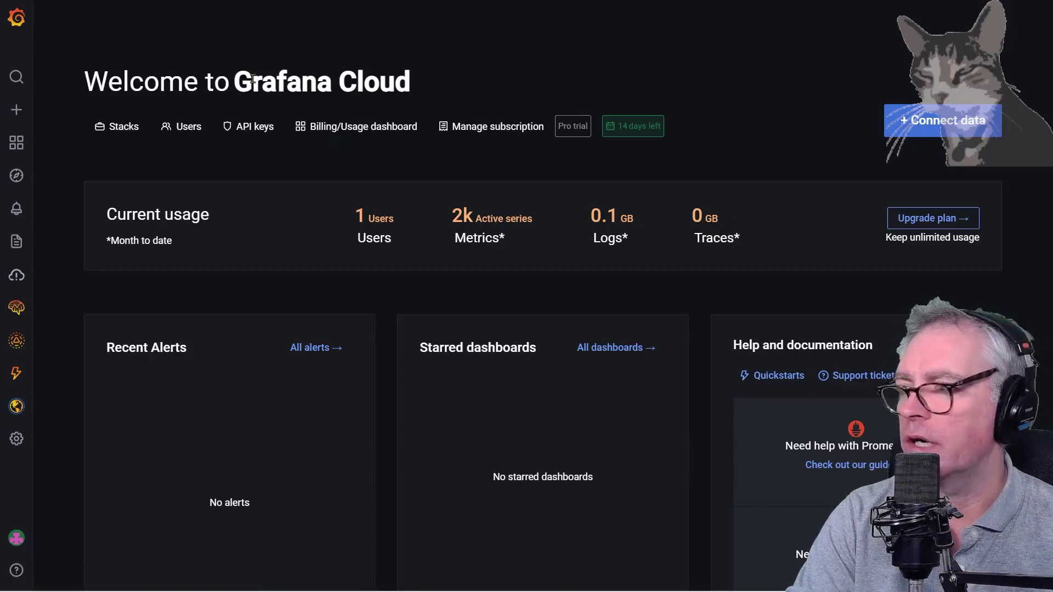
# Switch from the Grafana Cloud browser window to the draw.io architecture diagram
pyautogui.hotkey('alt', 'Tab')
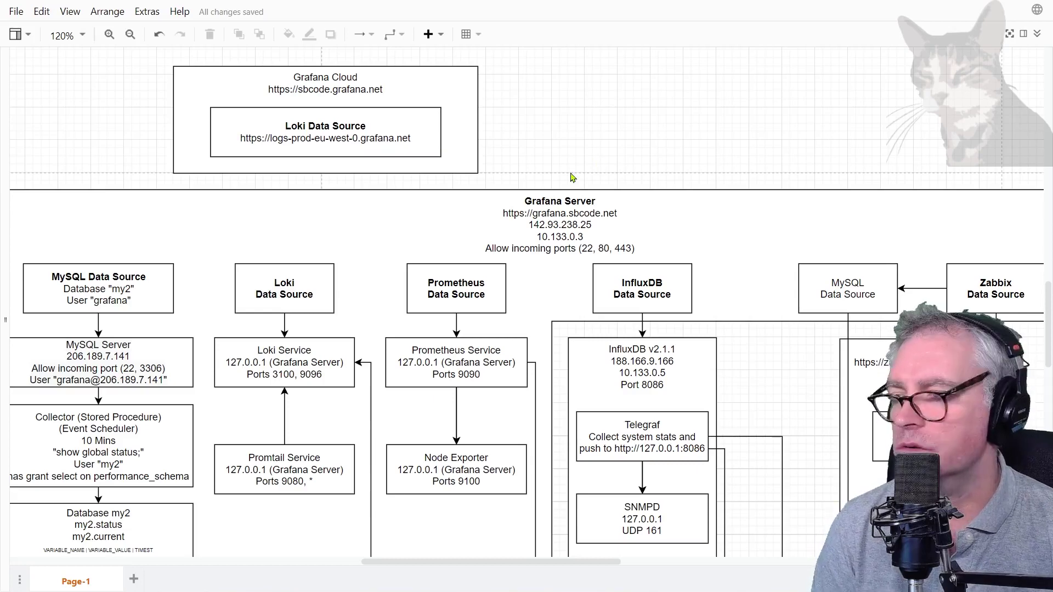
pyautogui.click(533, 220)
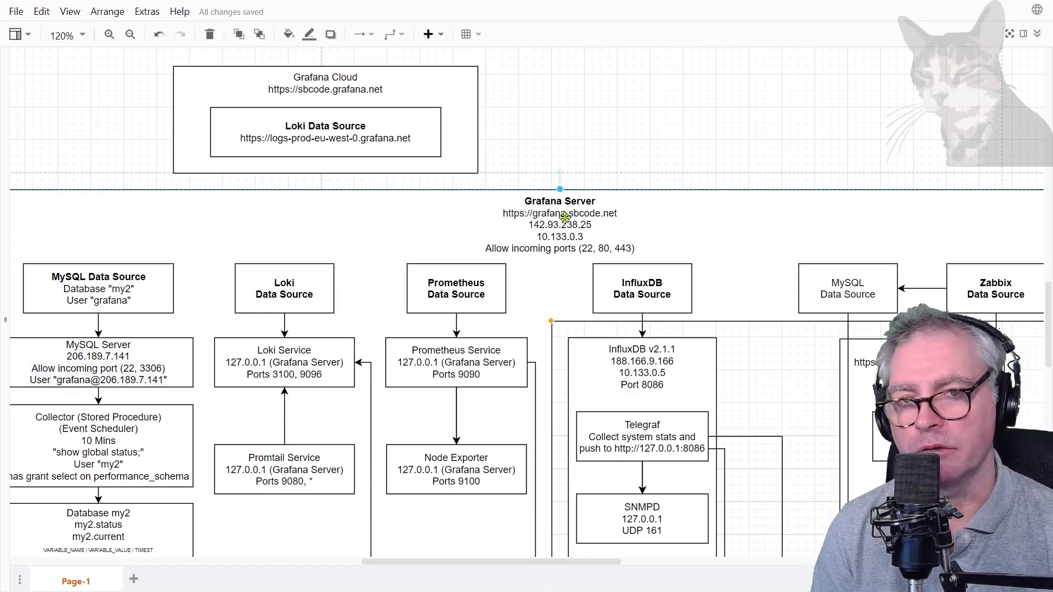
pyautogui.click(295, 296)
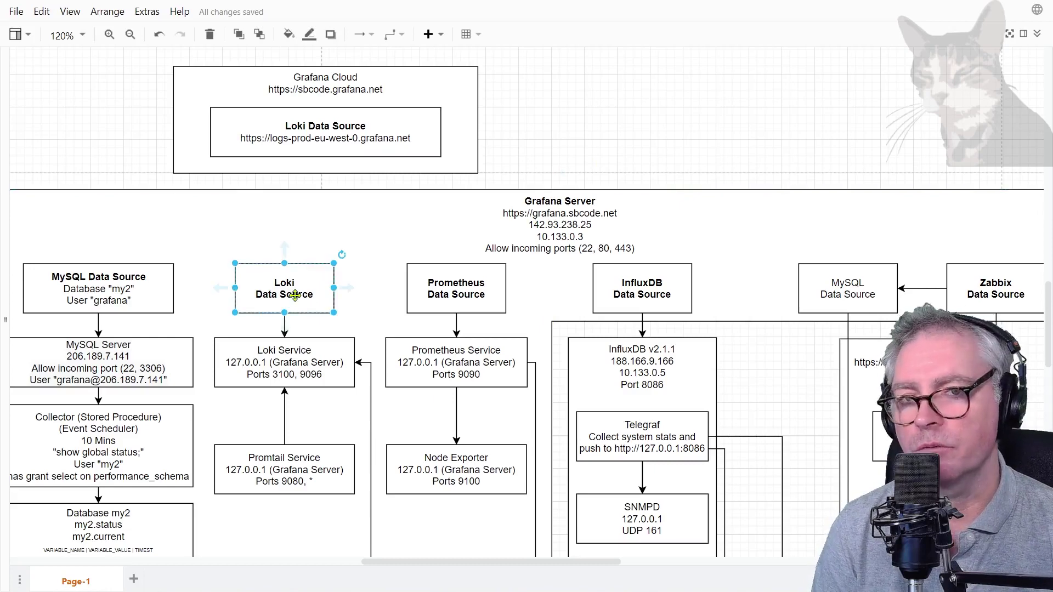
pyautogui.click(285, 359)
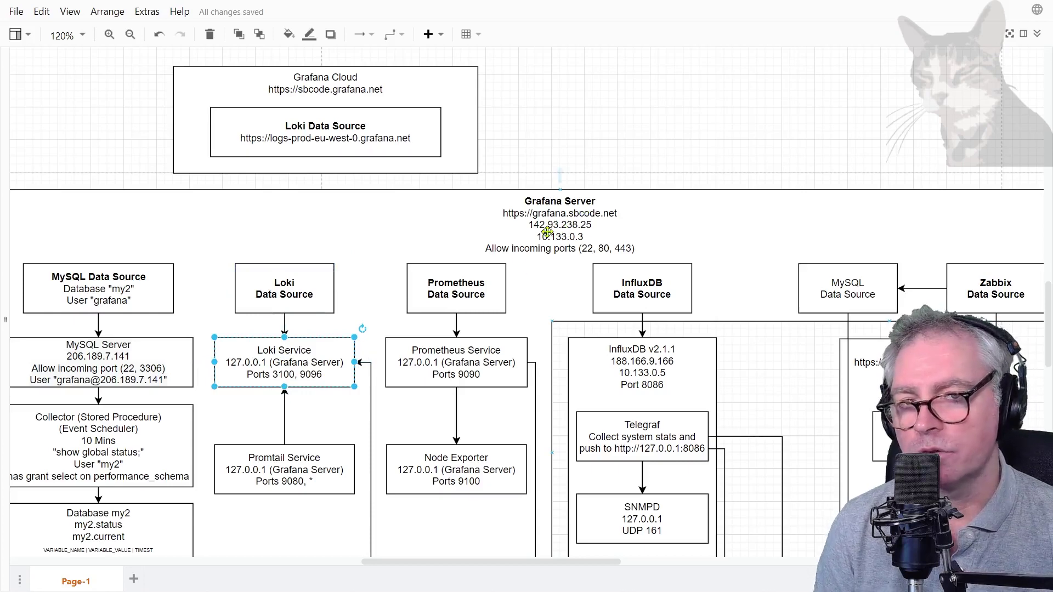
pyautogui.click(282, 466)
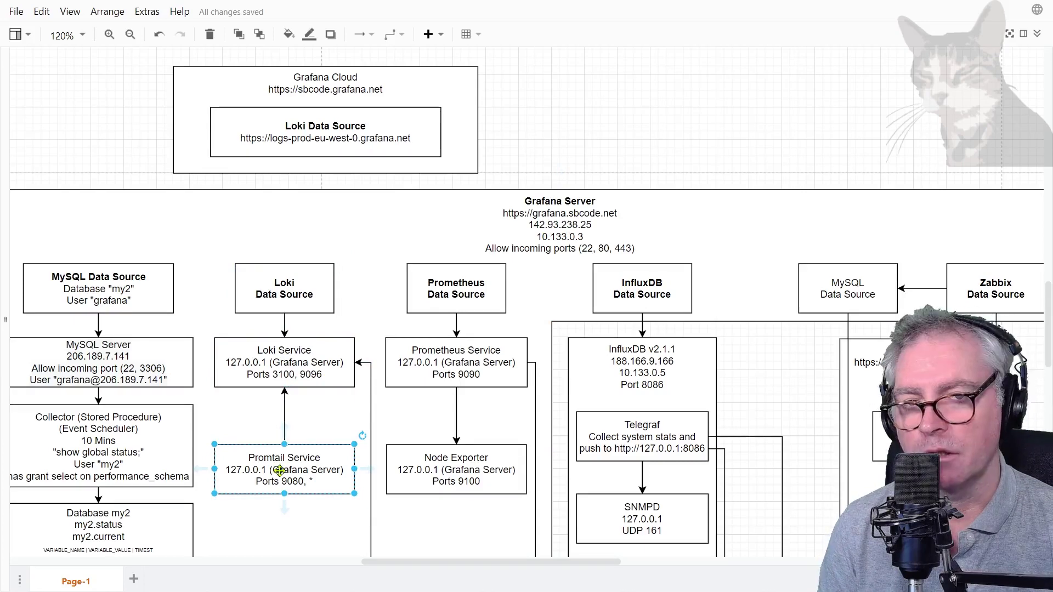
pyautogui.click(295, 365)
pyautogui.click(291, 298)
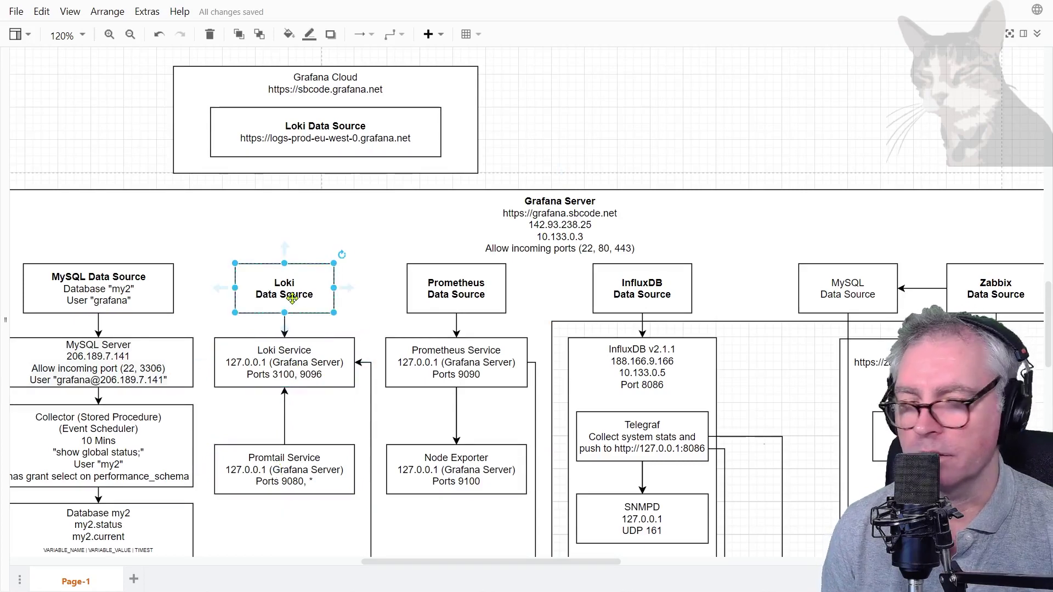
pyautogui.click(264, 365)
pyautogui.click(282, 471)
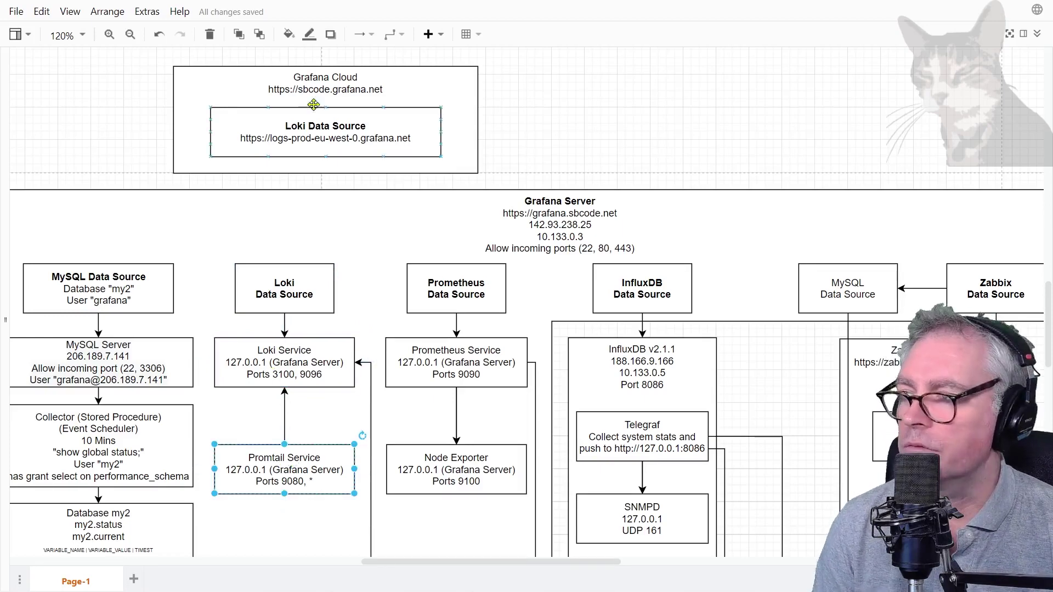
pyautogui.click(317, 81)
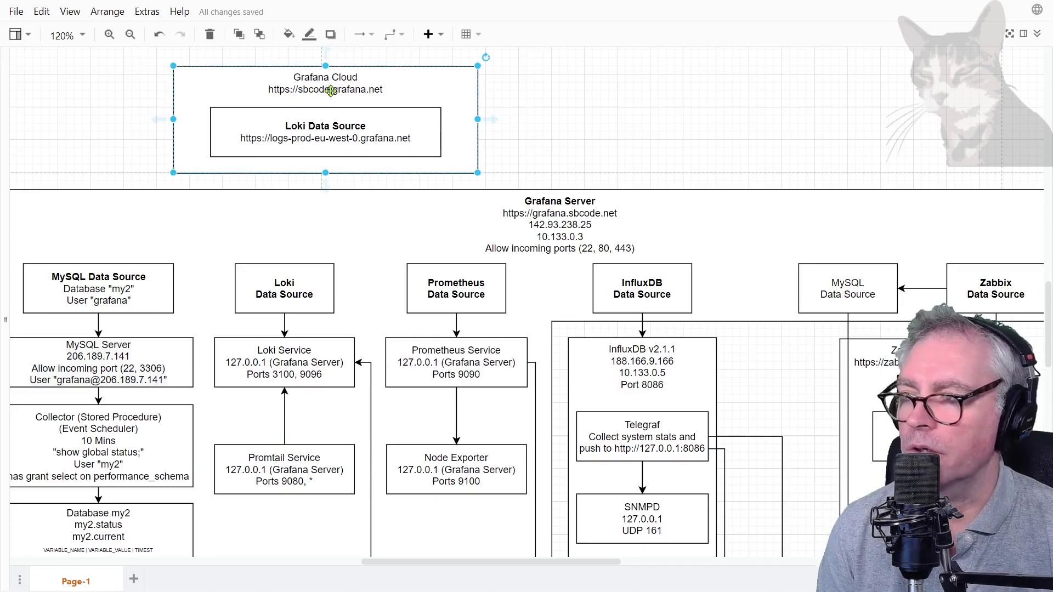
pyautogui.click(317, 140)
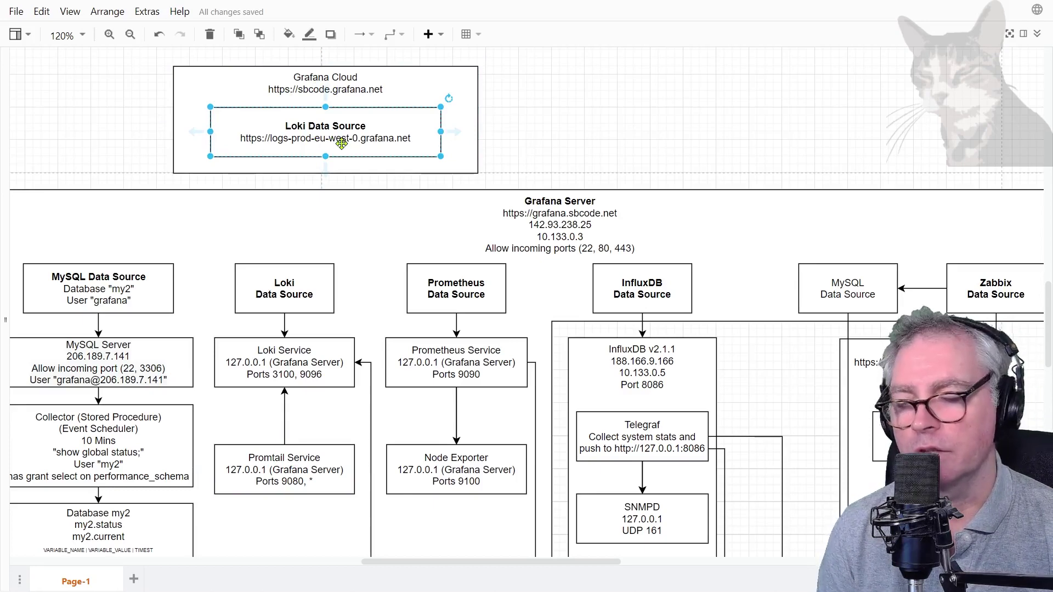
pyautogui.click(284, 470)
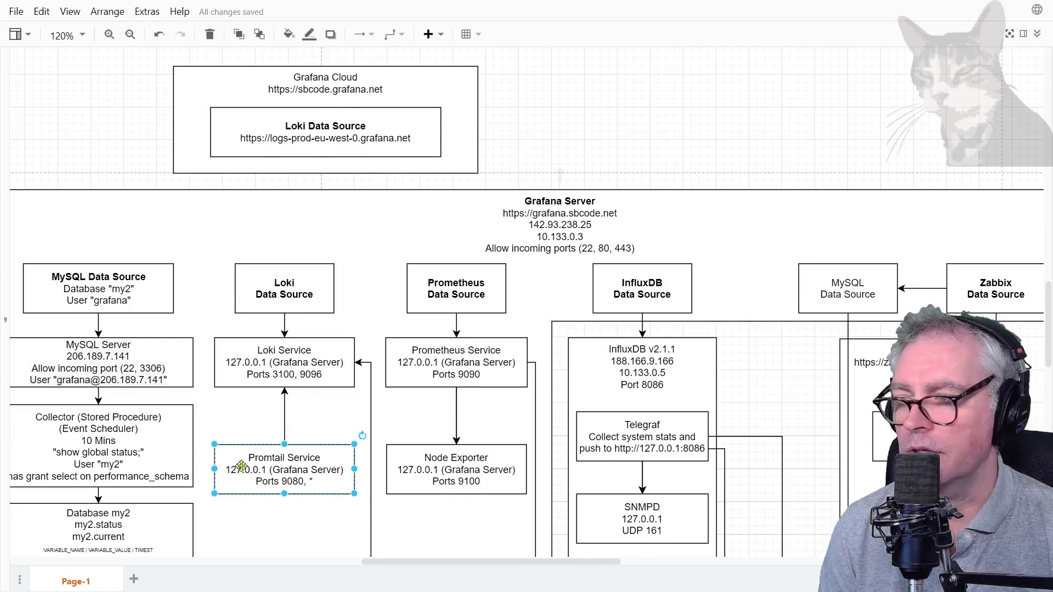
# Draw an arrow from Promtail Service to Grafana Cloud's Loki Data Source and review the linked boxes
pyautogui.moveTo(292, 429); pyautogui.dragTo(321, 149)
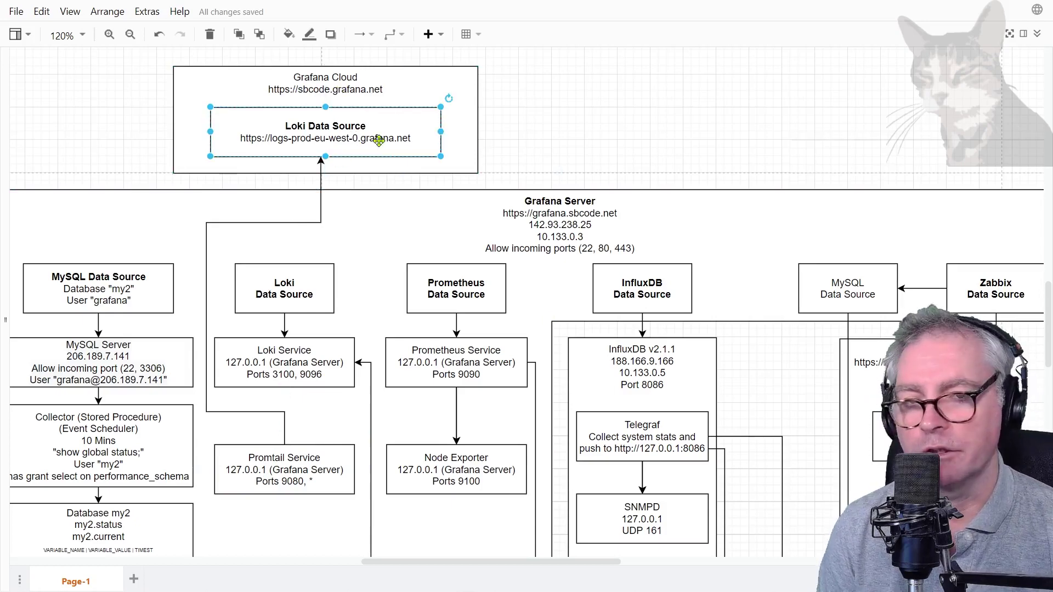
pyautogui.click(273, 356)
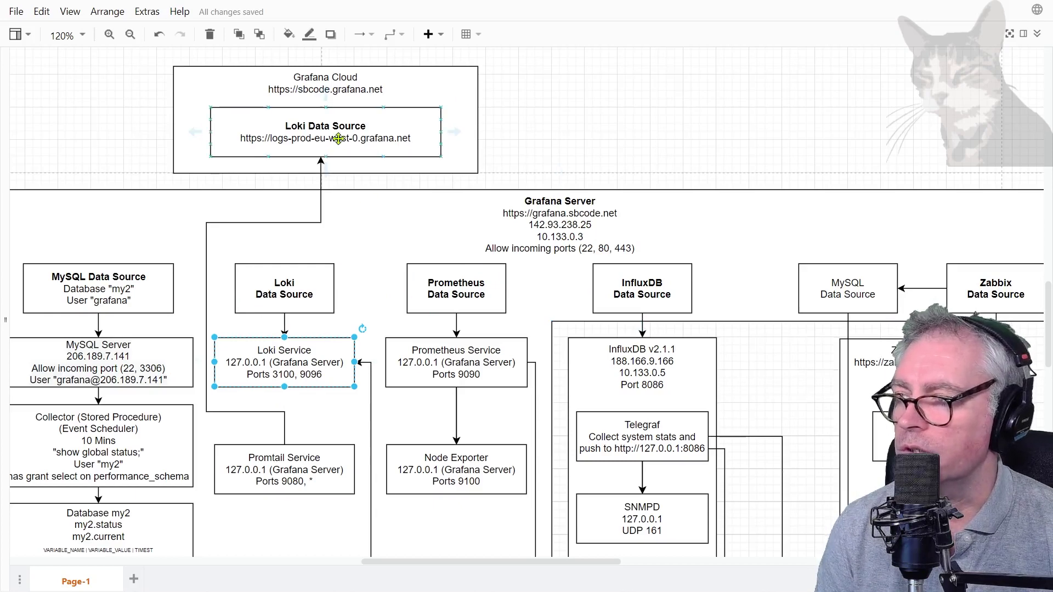
pyautogui.click(339, 139)
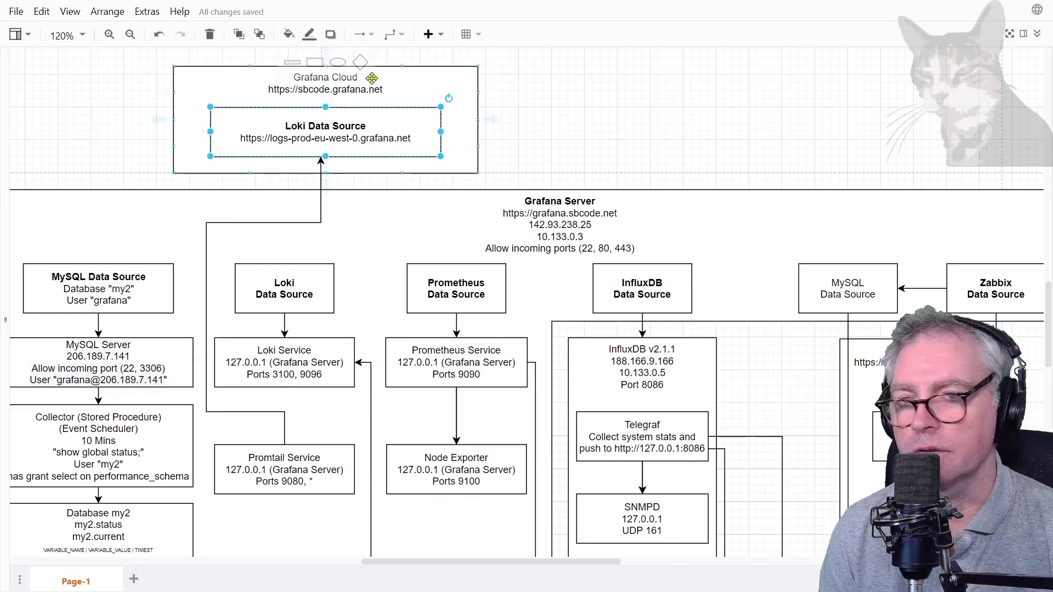
pyautogui.click(287, 472)
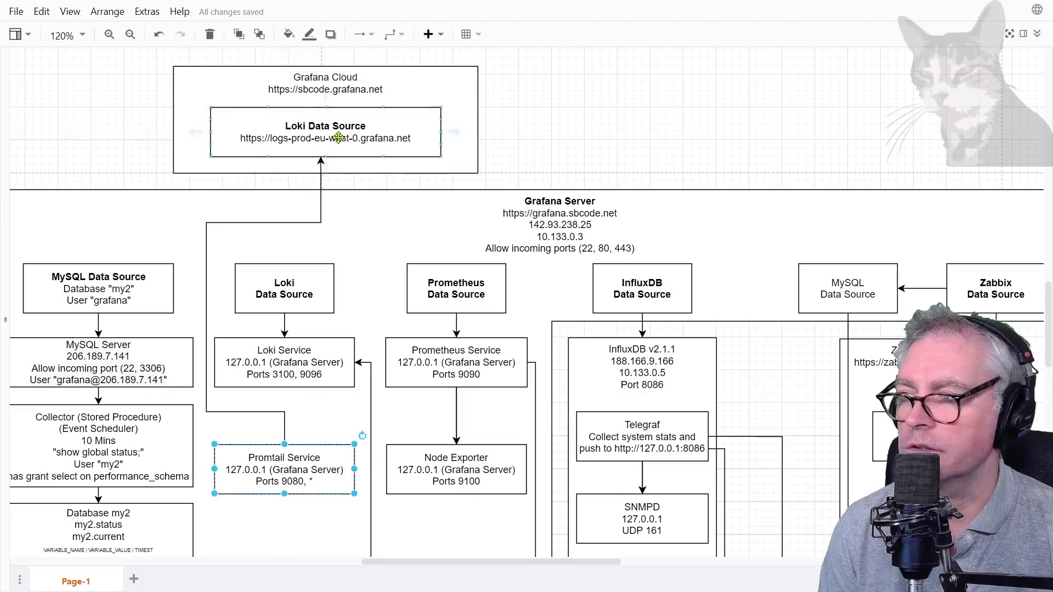
pyautogui.click(339, 139)
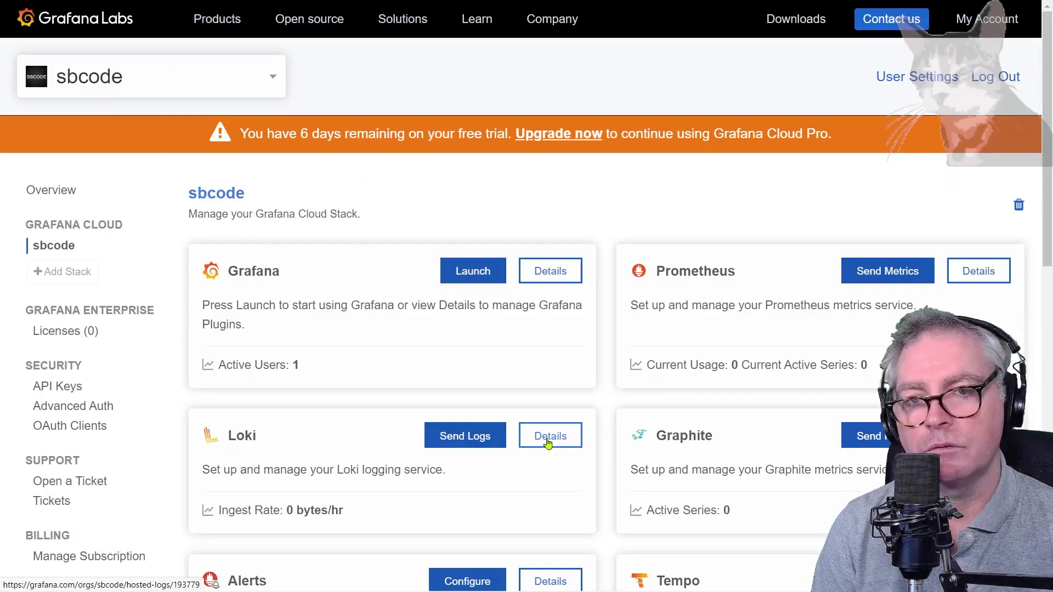
# From the Loki service details, create the promtail-publisher API key with MetricsPublisher role and dismiss its token
pyautogui.click(549, 438)
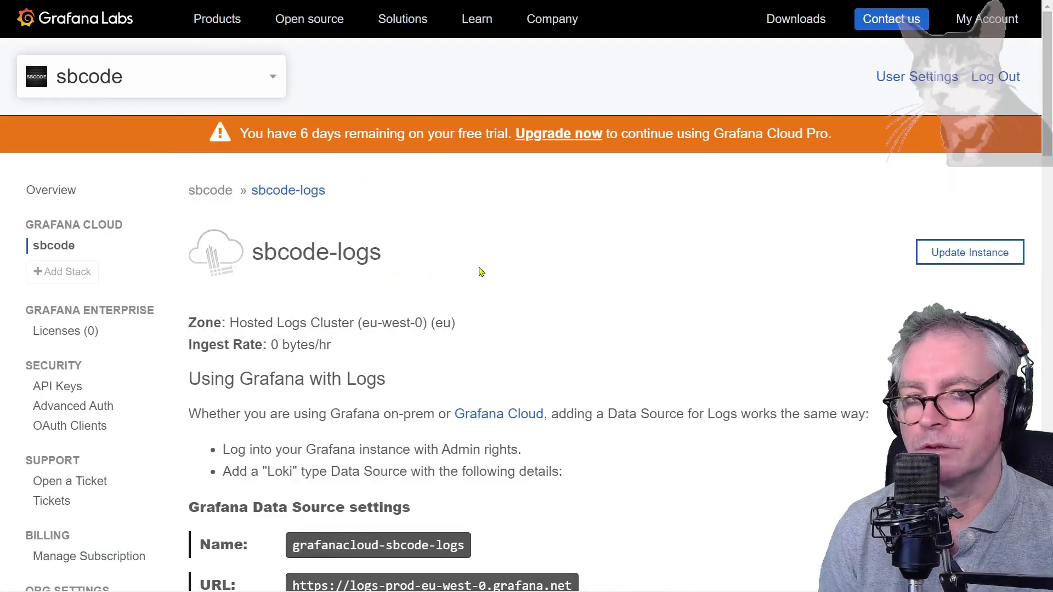
pyautogui.scroll(-5, 545, 282)
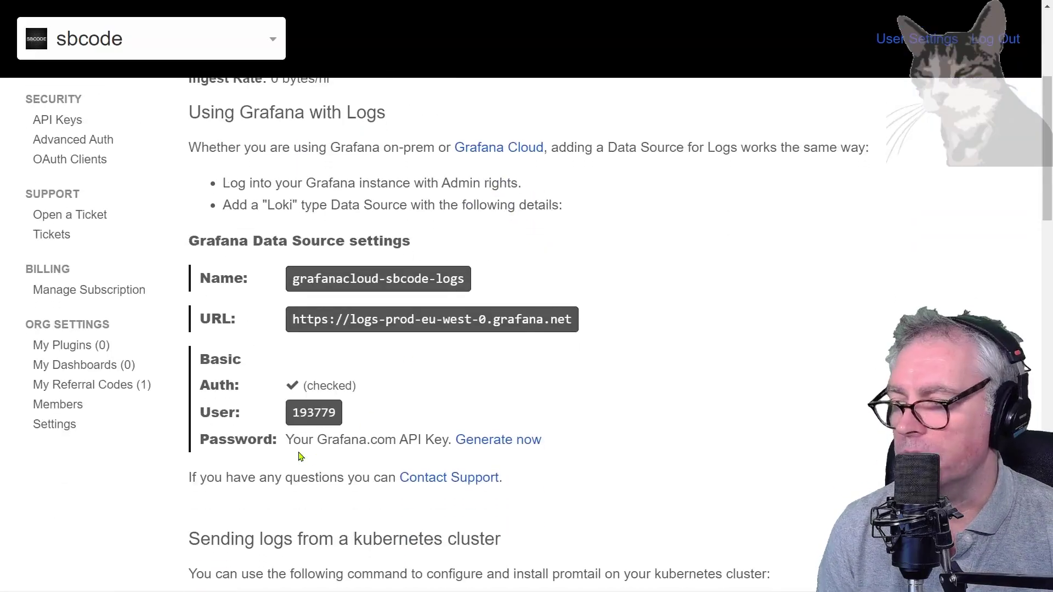
pyautogui.click(495, 441)
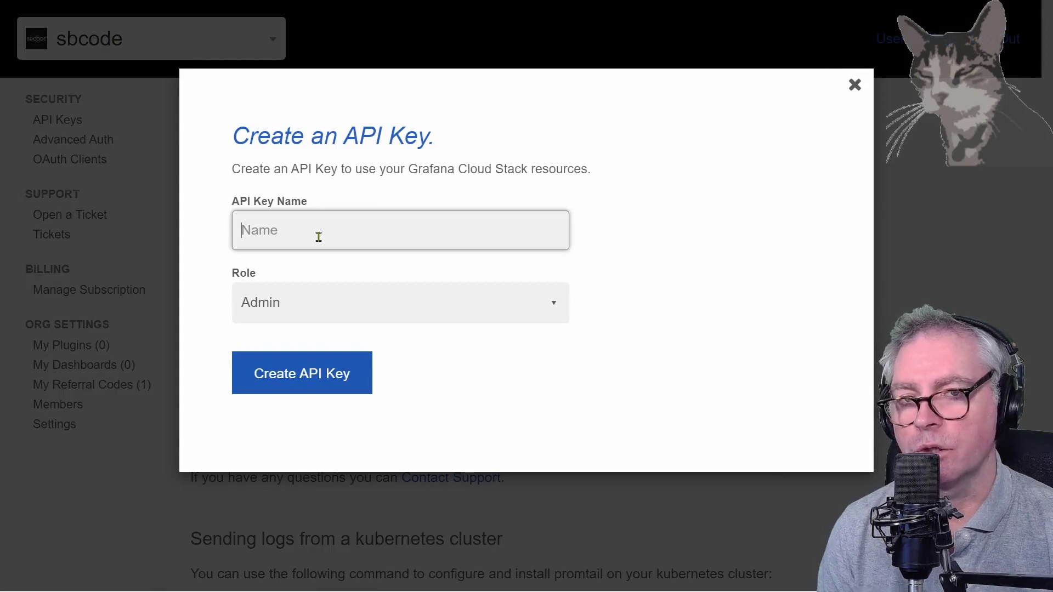
pyautogui.write('prom')
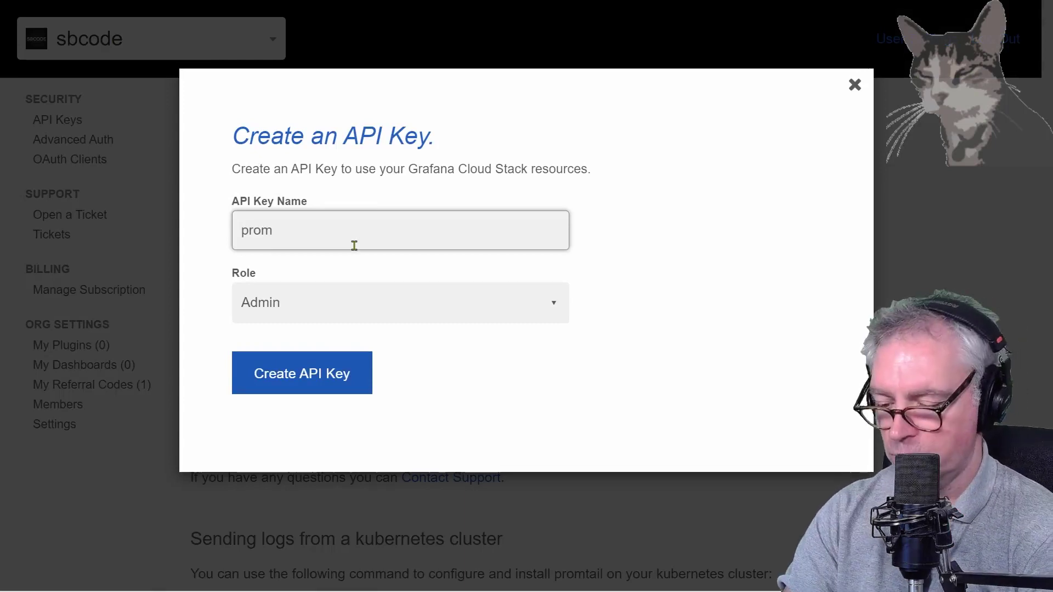
pyautogui.write('tail-publisher')
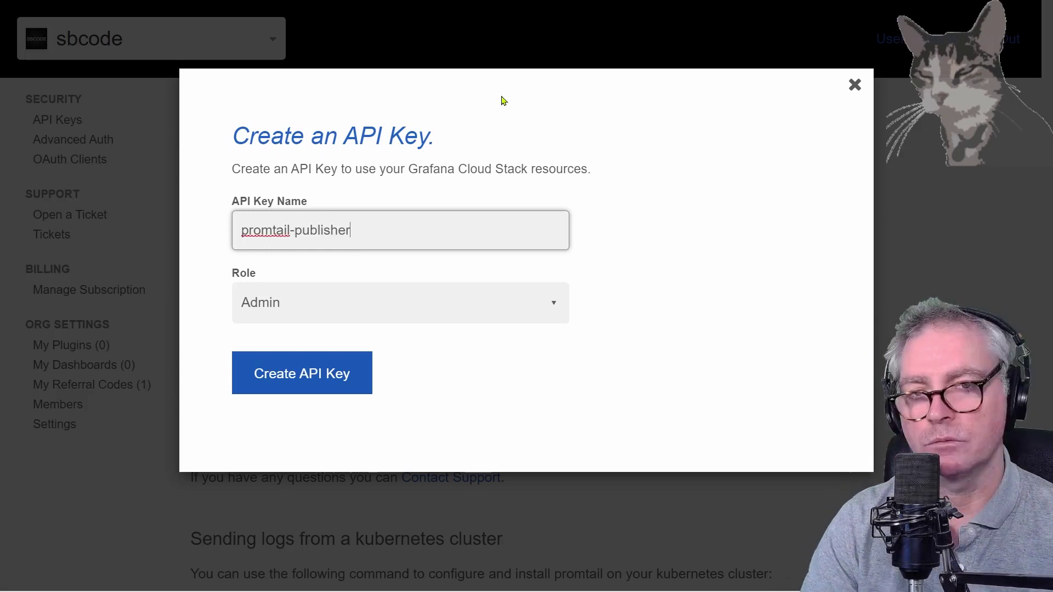
pyautogui.click(304, 305)
pyautogui.click(296, 384)
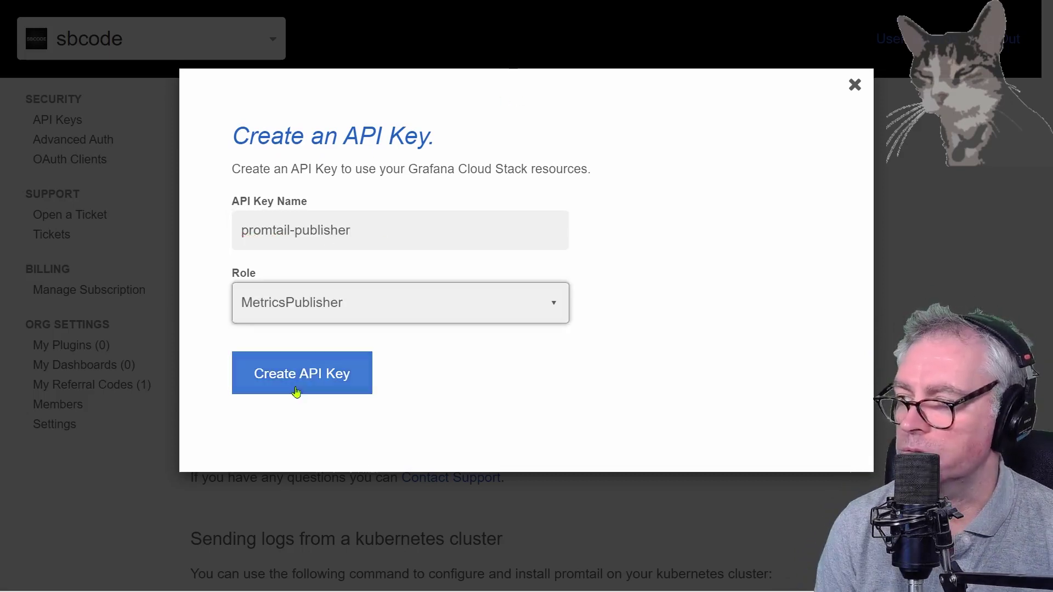
pyautogui.click(326, 376)
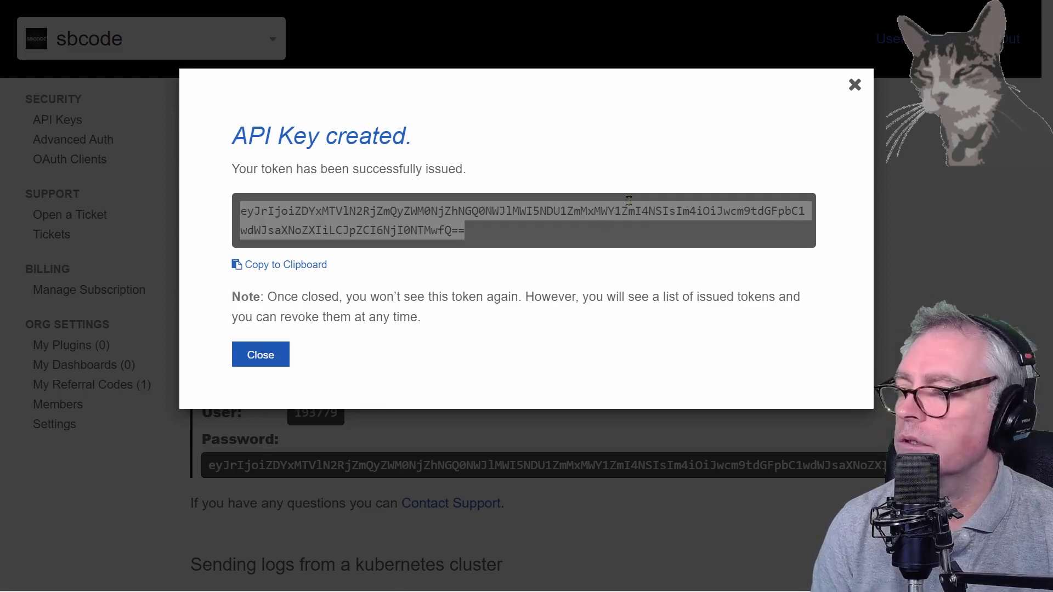
pyautogui.click(244, 359)
# Select the Loki push URL in the sample Promtail config, then return to the diagram's Promtail Service box
pyautogui.scroll(-10, 515, 316)
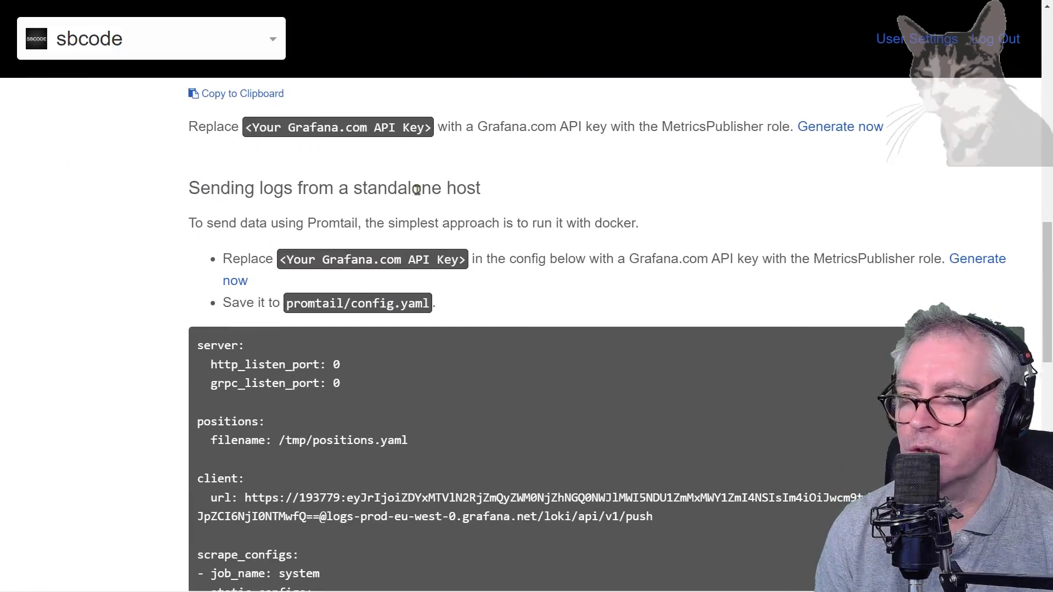
pyautogui.doubleClick(331, 225)
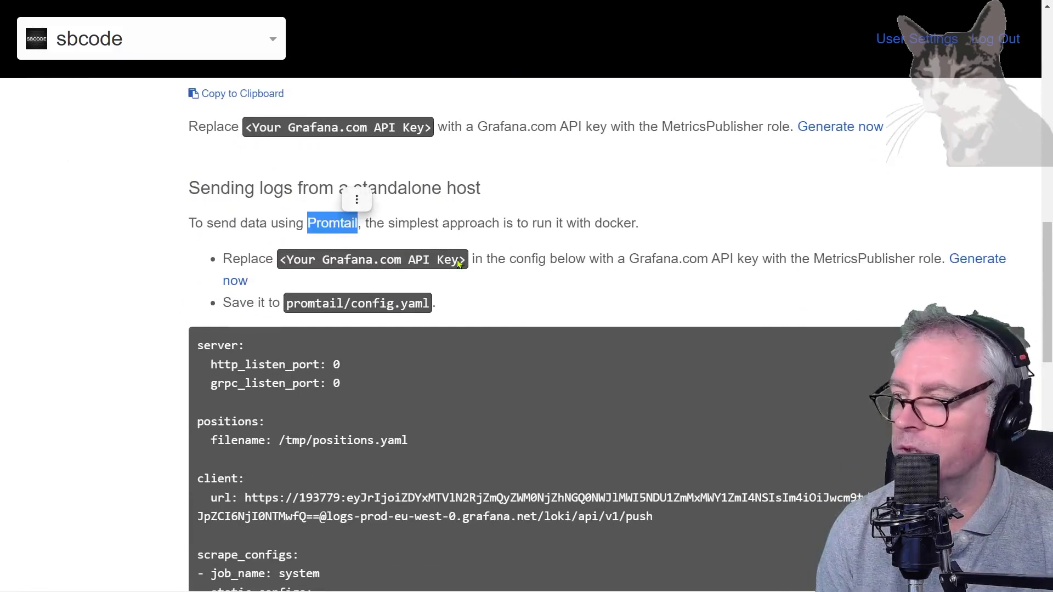
pyautogui.scroll(-2, 350, 222)
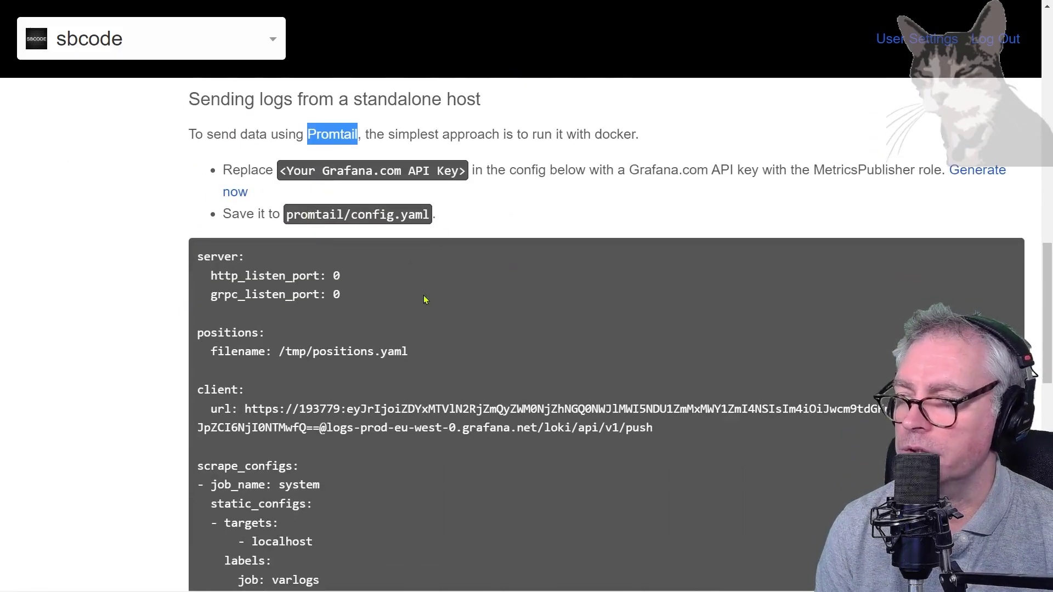
pyautogui.scroll(-3, 426, 298)
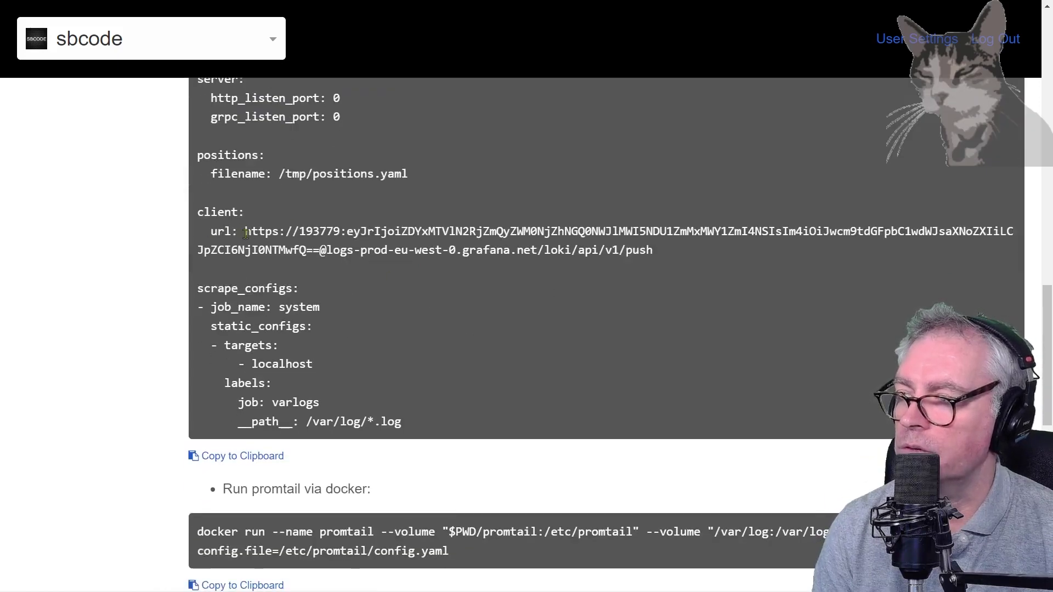
pyautogui.moveTo(245, 231); pyautogui.dragTo(660, 253)
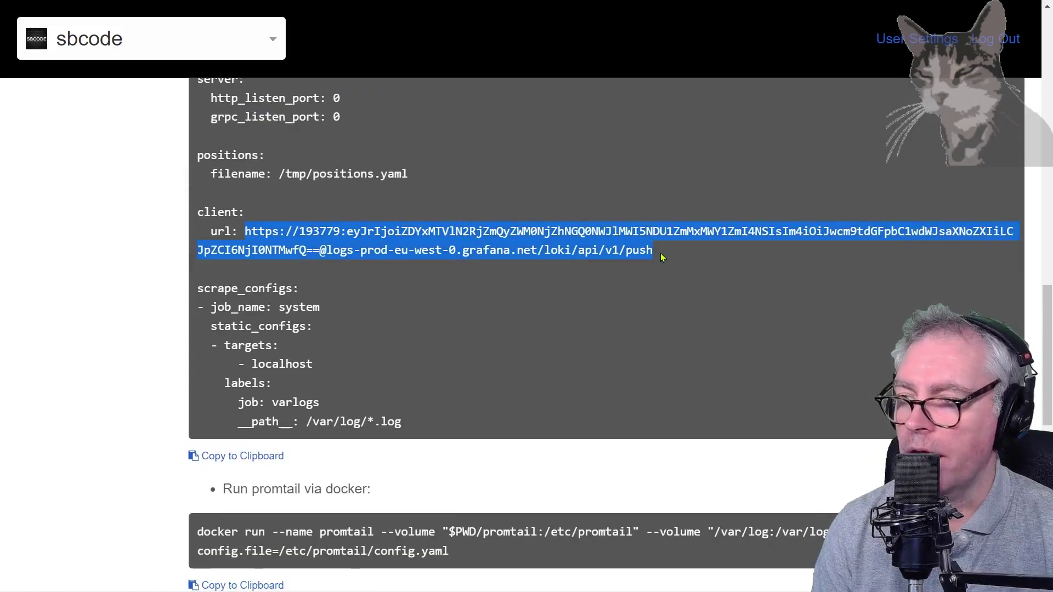
pyautogui.click(660, 254)
pyautogui.hotkey('alt', 'Tab')
pyautogui.click(270, 463)
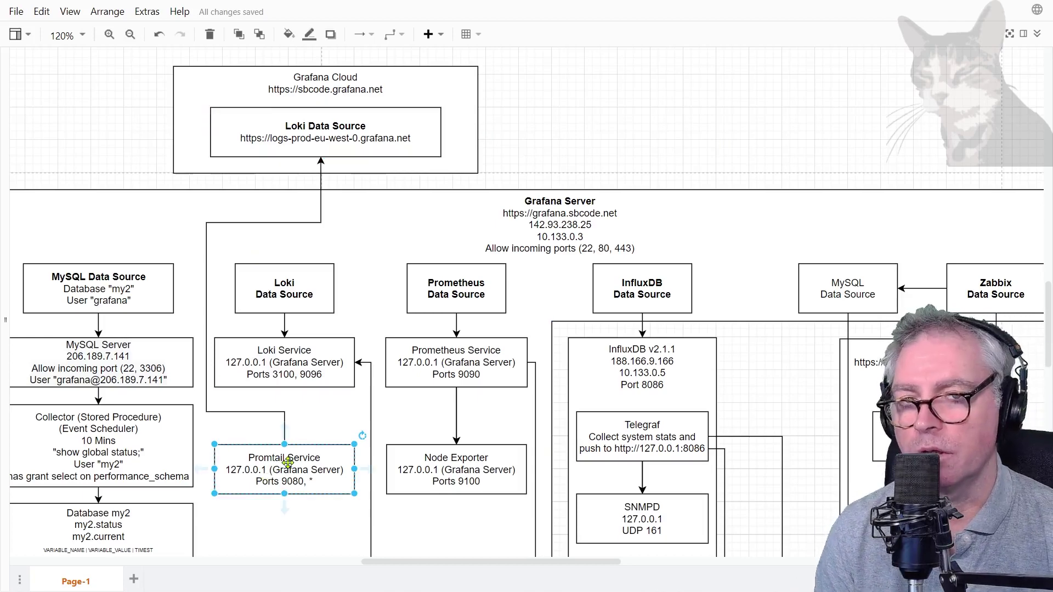
# Select the Grafana Cloud Loki Data Source box, then switch to the server's root terminal
pyautogui.click(314, 143)
pyautogui.hotkey('alt', 'Tab')
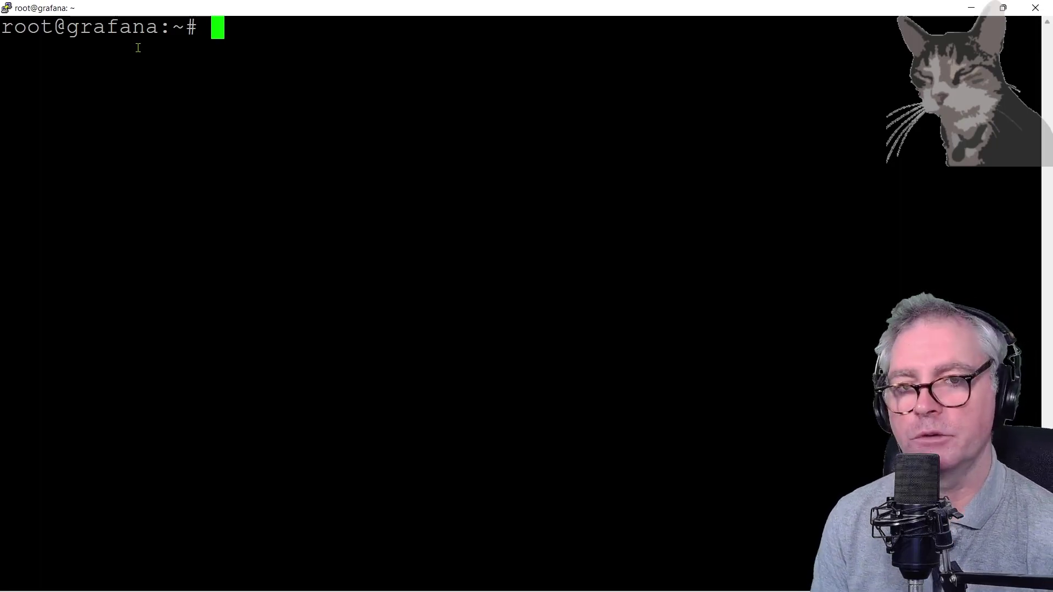
# Copy cd /usr/local/bin from the Promtail tutorial and run it on the server
pyautogui.hotkey('alt', 'Tab')
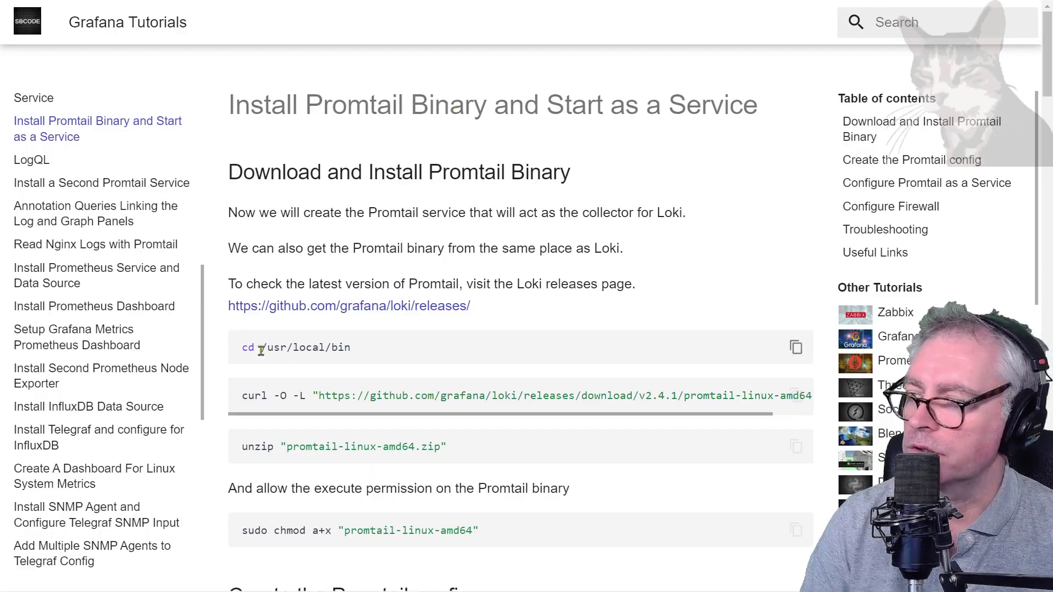
pyautogui.moveTo(372, 349); pyautogui.dragTo(245, 360)
pyautogui.hotkey('ctrl', 'c')
pyautogui.hotkey('alt', 'Tab')
pyautogui.rightClick(357, 166)
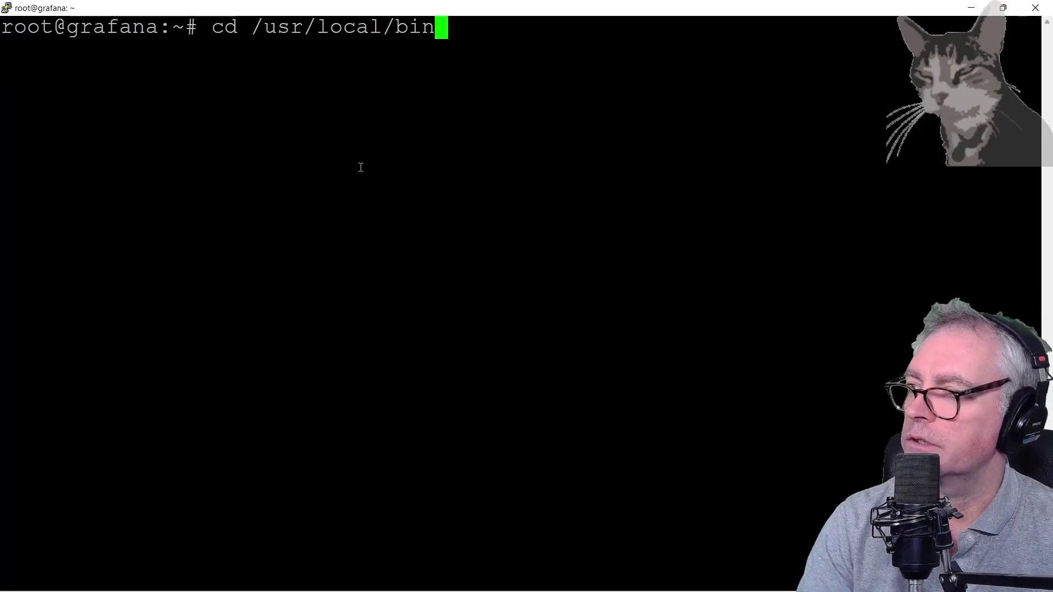
pyautogui.press('Return')
# List the directory's files and start sudo nano on config-promtail.yml
pyautogui.write('ls')
pyautogui.press('Return')
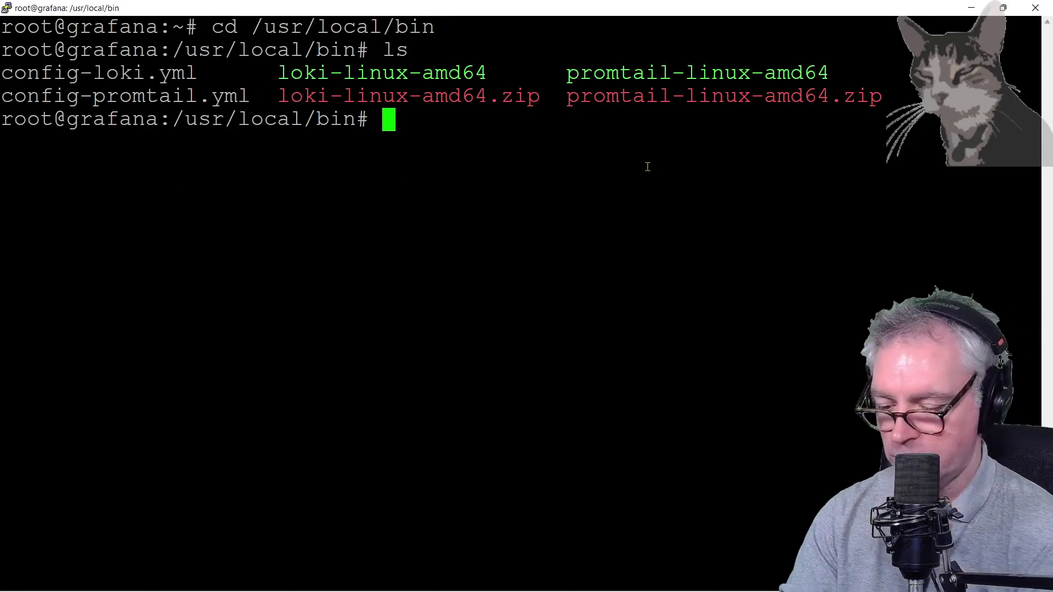
pyautogui.write('sudo nano config-')
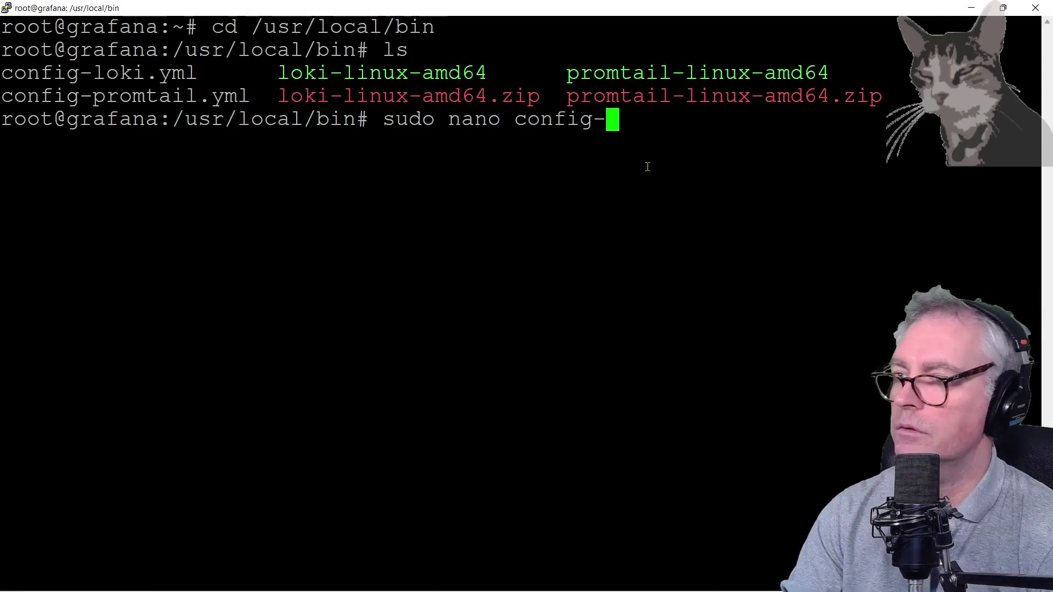
pyautogui.write('p')
pyautogui.press('Tab')
# Open config-promtail.yml in nano and delete the localhost Loki push URL
pyautogui.press('Return')
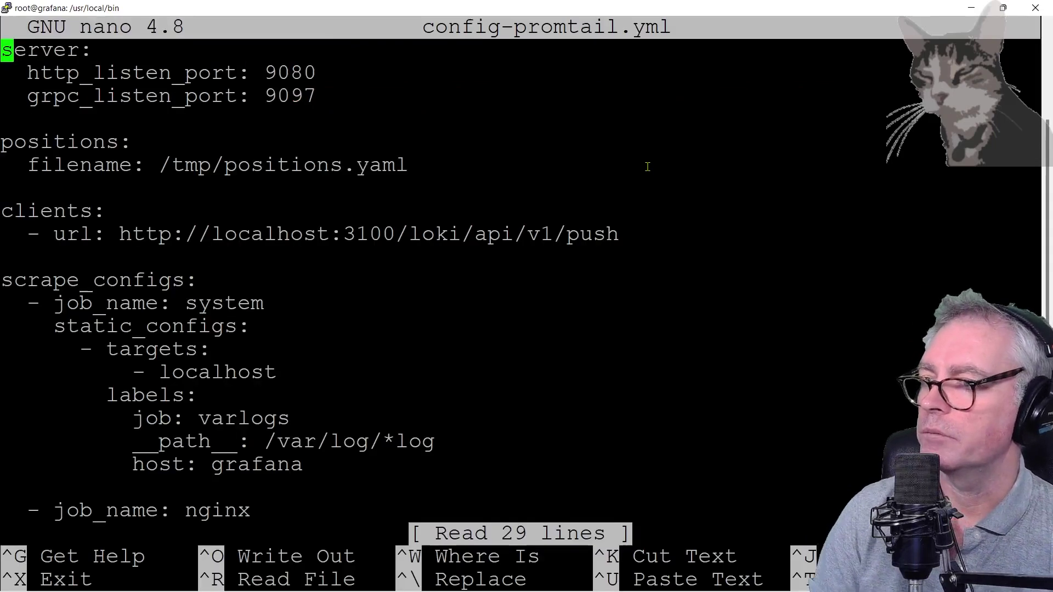
pyautogui.press('Down')
pyautogui.press('Down')
pyautogui.press('Down')
pyautogui.press('Down')
pyautogui.press('Down')
pyautogui.press('Down')
pyautogui.press('Down')
pyautogui.press('Down')
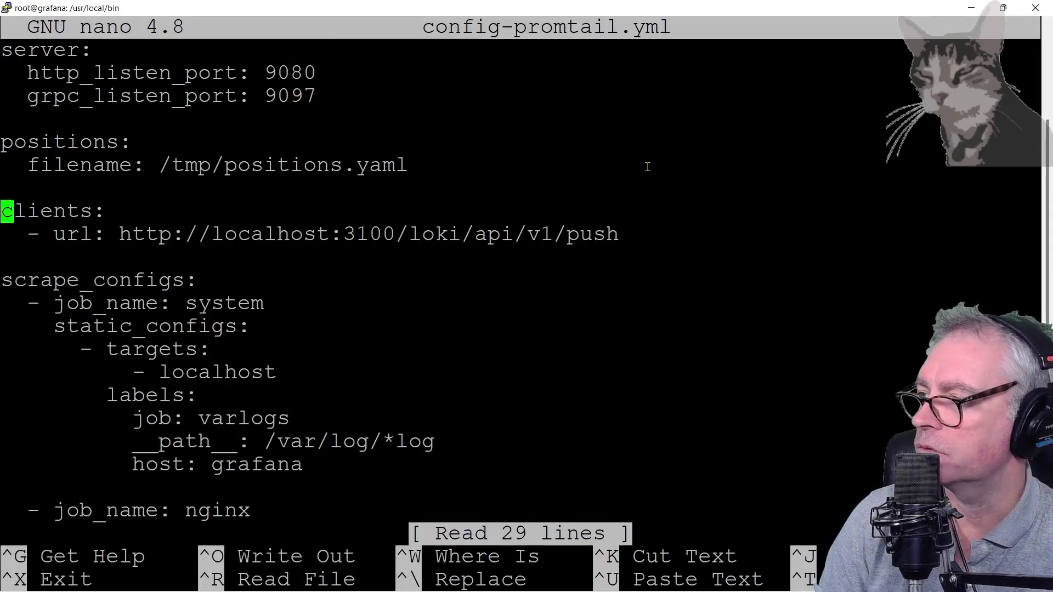
pyautogui.press('Right')
pyautogui.press('Right')
pyautogui.press('Right')
pyautogui.press('Right')
pyautogui.press('Right')
pyautogui.press('Right')
pyautogui.press('Right')
pyautogui.press('Right')
pyautogui.press('Right')
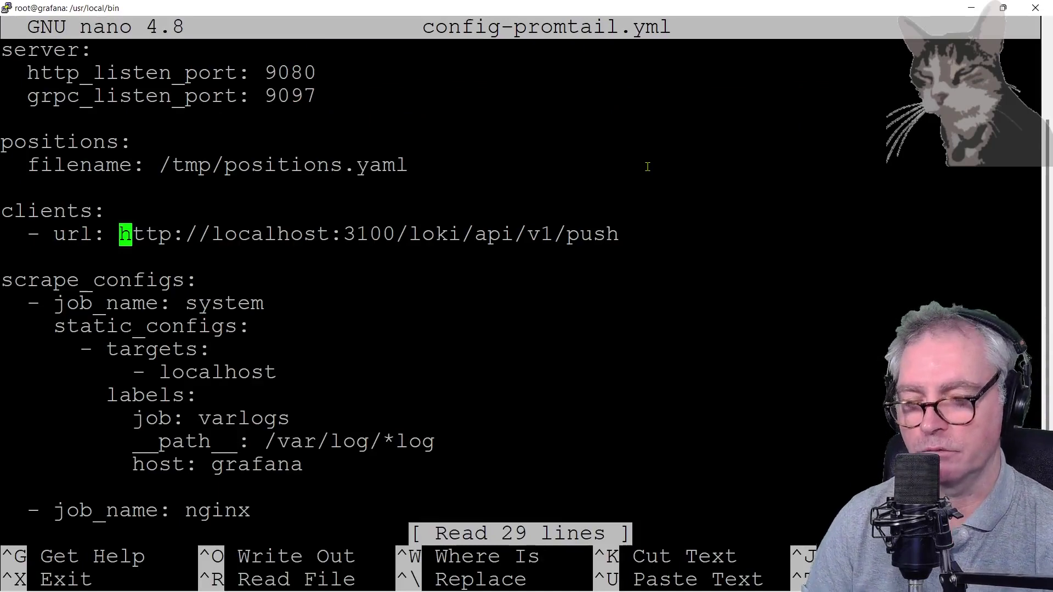
pyautogui.press('Delete')
pyautogui.press('Delete')
pyautogui.press('Delete')
pyautogui.press('Delete')
pyautogui.press('Delete')
pyautogui.press('Delete')
pyautogui.press('Delete')
pyautogui.press('Delete')
pyautogui.press('Delete')
pyautogui.press('Delete')
pyautogui.press('Delete')
pyautogui.press('Delete')
pyautogui.press('Delete')
pyautogui.press('Delete')
pyautogui.press('Delete')
pyautogui.press('Delete')
pyautogui.press('Delete')
pyautogui.press('Delete')
pyautogui.press('Delete')
pyautogui.press('Delete')
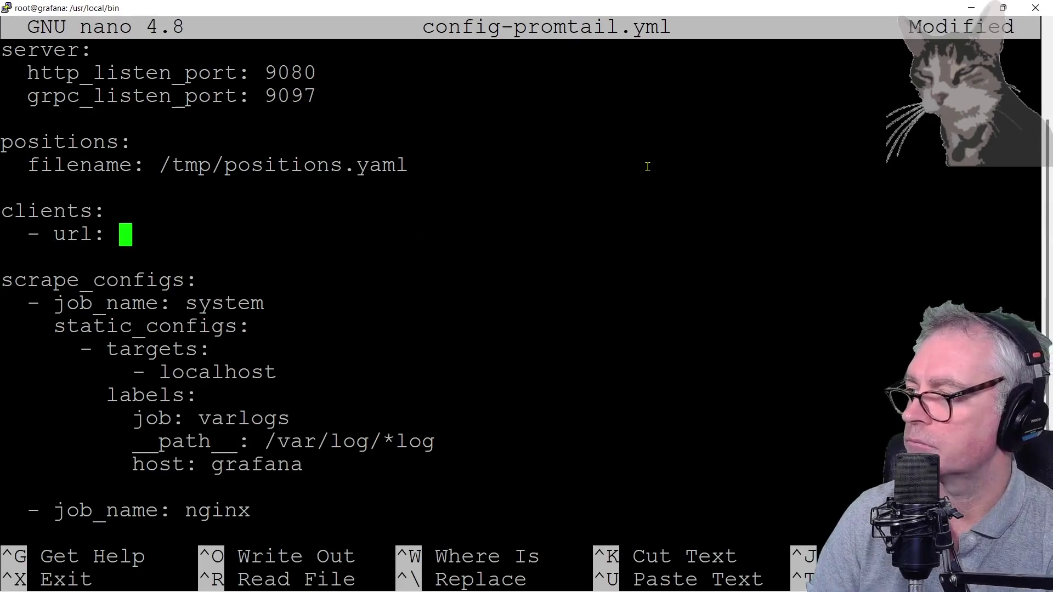
# Paste the Grafana Cloud Loki push URL from the sample config as the client url
pyautogui.hotkey('alt', 'Tab')
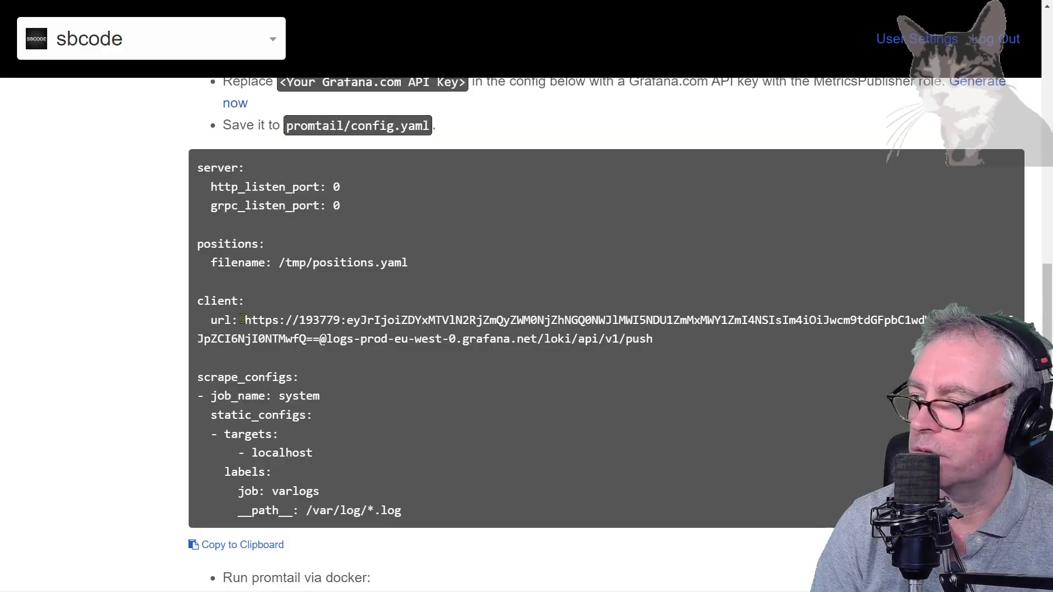
pyautogui.moveTo(243, 319); pyautogui.dragTo(651, 339)
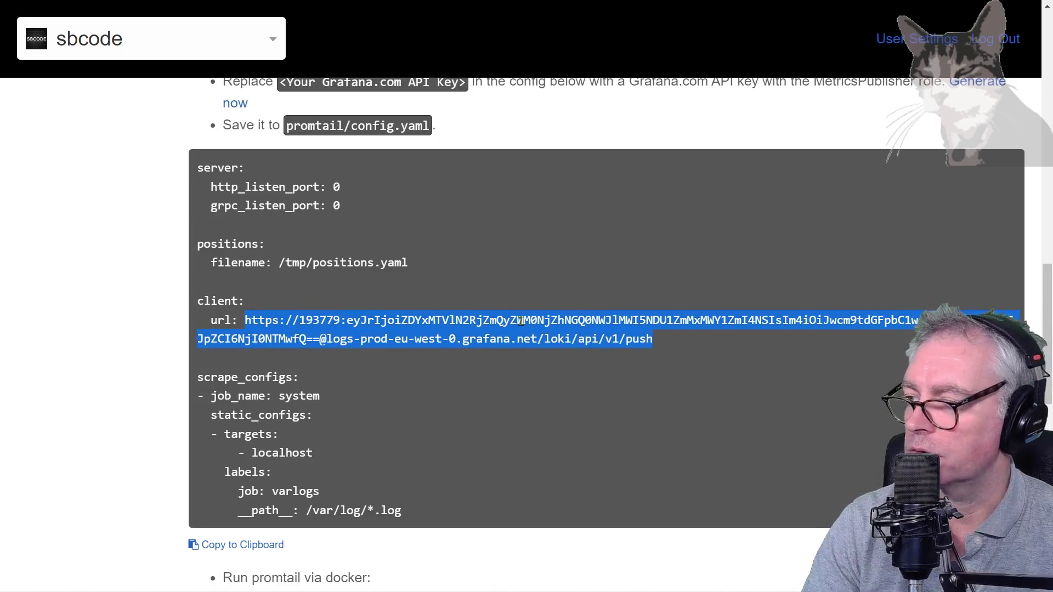
pyautogui.hotkey('alt', 'Tab')
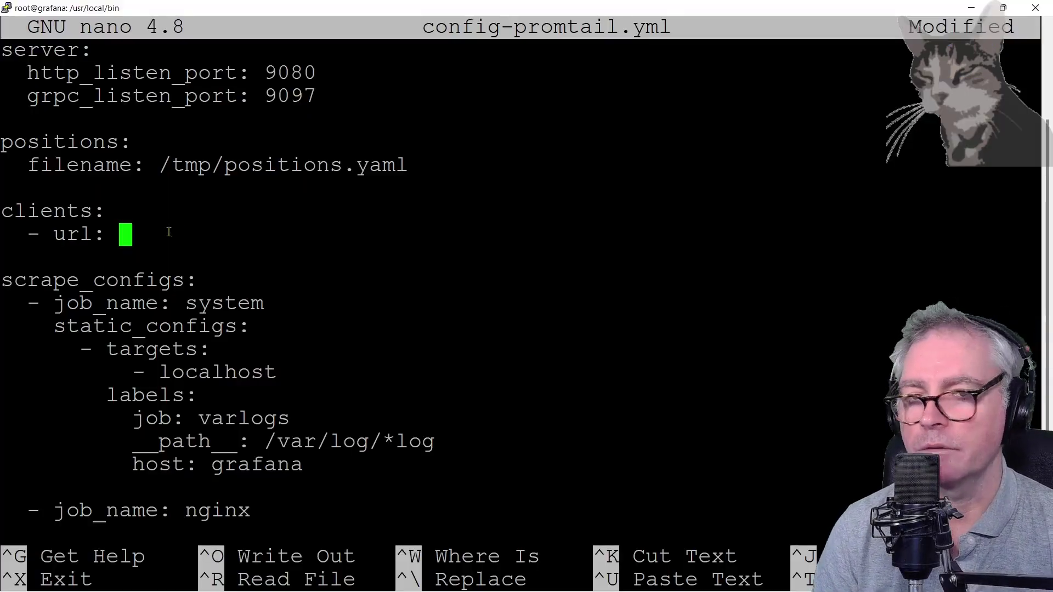
pyautogui.rightClick(137, 234)
pyautogui.press('Left')
pyautogui.press('Left')
pyautogui.press('Left')
pyautogui.press('Left')
pyautogui.press('Left')
pyautogui.press('Left')
pyautogui.press('Left')
pyautogui.press('Left')
pyautogui.press('Left')
pyautogui.press('Left')
pyautogui.press('Left')
pyautogui.press('Left')
pyautogui.press('Left')
pyautogui.press('Left')
pyautogui.press('Left')
pyautogui.press('Left')
pyautogui.press('Left')
pyautogui.press('Left')
pyautogui.press('Left')
pyautogui.press('Left')
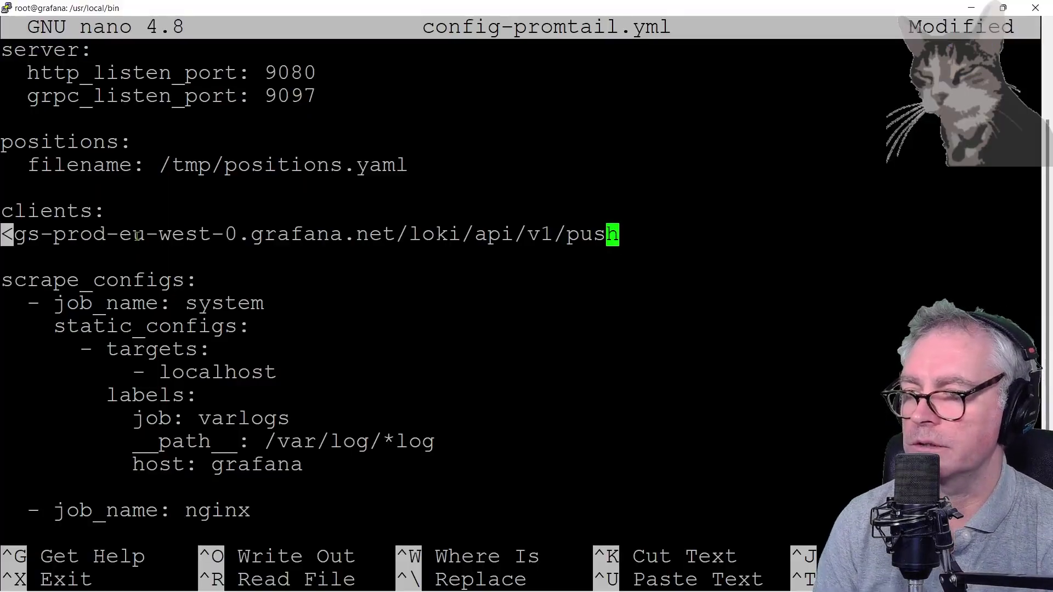
pyautogui.press('Left')
pyautogui.press('Left')
pyautogui.press('Left')
pyautogui.press('Left')
pyautogui.press('Left')
pyautogui.press('Left')
pyautogui.press('Left')
pyautogui.press('Left')
pyautogui.press('Left')
pyautogui.press('Left')
pyautogui.press('Left')
pyautogui.press('Left')
pyautogui.press('Left')
pyautogui.press('Left')
pyautogui.press('Left')
pyautogui.press('Left')
pyautogui.press('Left')
pyautogui.press('Left')
pyautogui.press('Left')
pyautogui.press('Left')
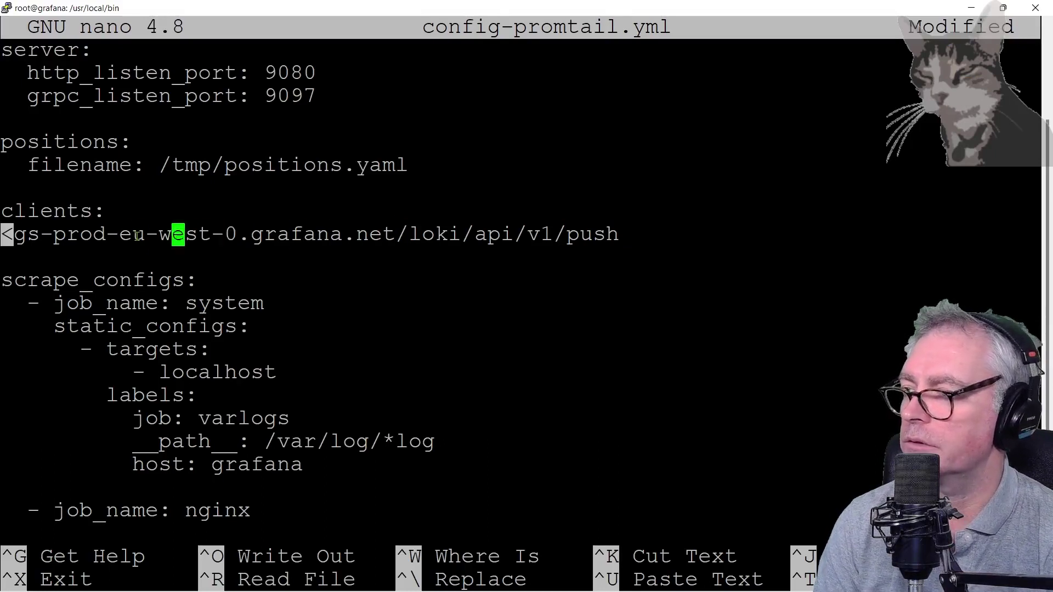
pyautogui.press('Left')
pyautogui.press('Left')
pyautogui.press('Left')
pyautogui.press('Left')
pyautogui.press('Left')
pyautogui.press('Left')
pyautogui.press('Left')
pyautogui.press('Left')
pyautogui.press('Left')
pyautogui.press('Left')
pyautogui.press('Left')
pyautogui.press('Left')
pyautogui.press('Left')
pyautogui.press('Left')
pyautogui.press('Left')
pyautogui.press('Left')
pyautogui.press('Left')
pyautogui.press('Left')
pyautogui.press('Left')
pyautogui.press('Left')
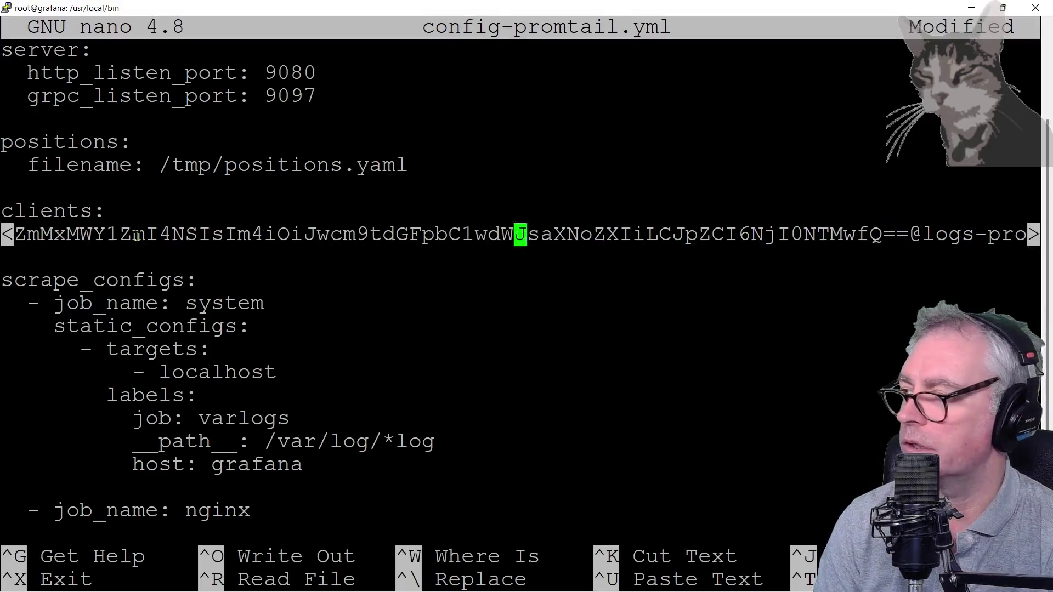
pyautogui.press('Left')
pyautogui.press('Left')
pyautogui.press('Left')
pyautogui.press('Left')
pyautogui.press('Left')
pyautogui.press('Left')
pyautogui.press('Left')
pyautogui.press('Left')
pyautogui.press('Left')
pyautogui.press('Left')
pyautogui.press('Left')
pyautogui.press('Left')
pyautogui.press('Left')
pyautogui.press('Left')
pyautogui.press('Left')
pyautogui.press('Left')
pyautogui.press('Left')
pyautogui.press('Left')
pyautogui.press('Left')
pyautogui.press('Left')
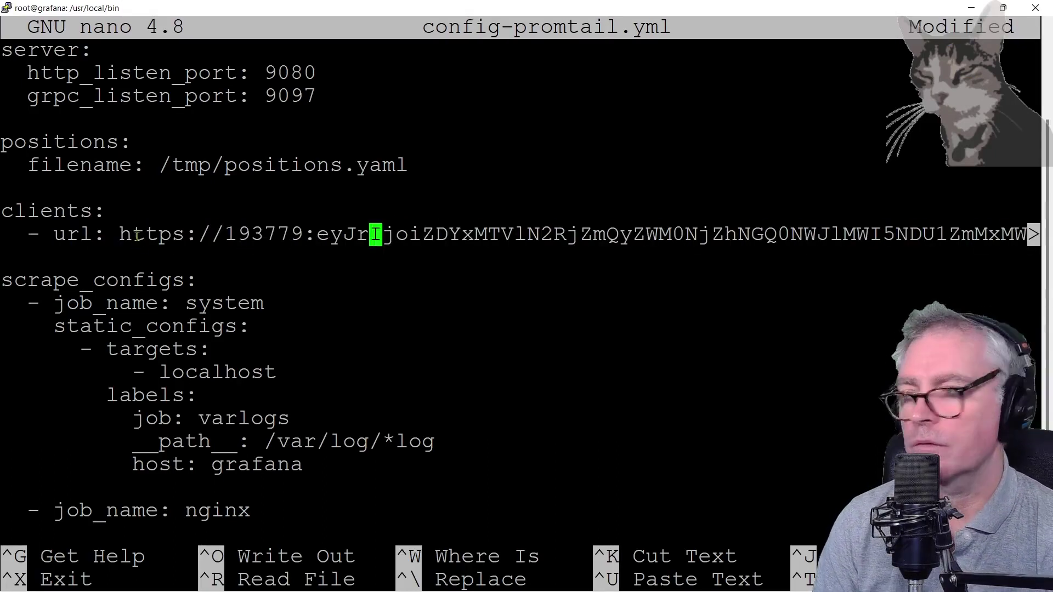
pyautogui.press('Down')
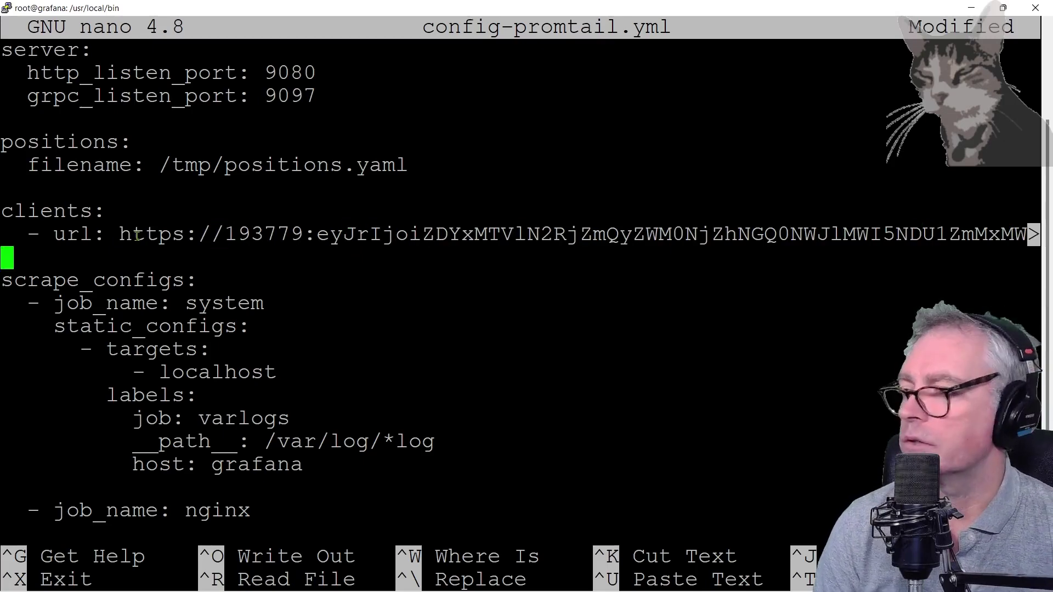
# Save config-promtail.yml and exit nano
pyautogui.hotkey('ctrl', 'x')
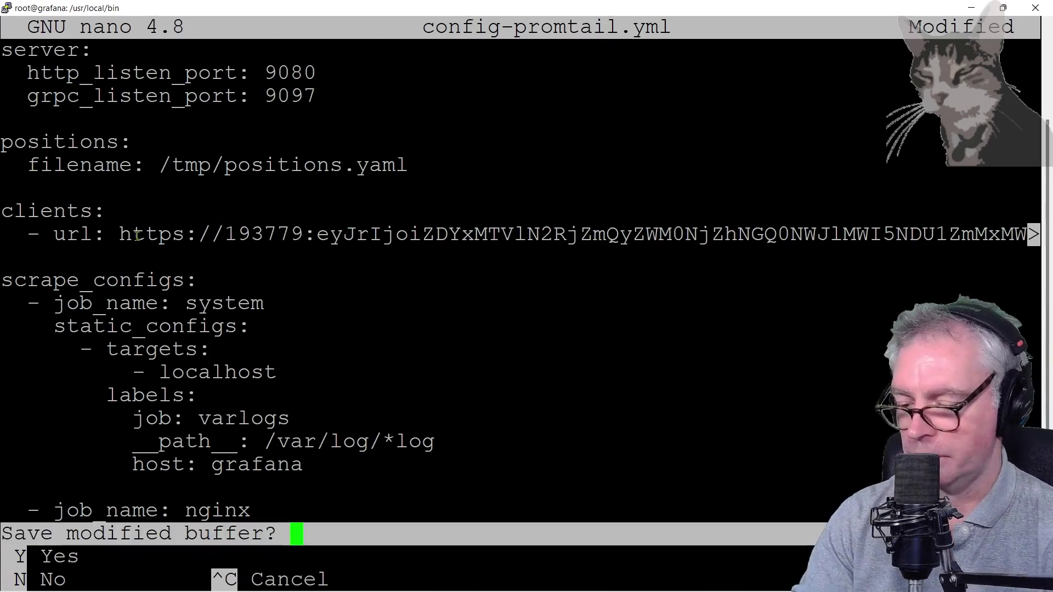
pyautogui.press('y')
pyautogui.press('Return')
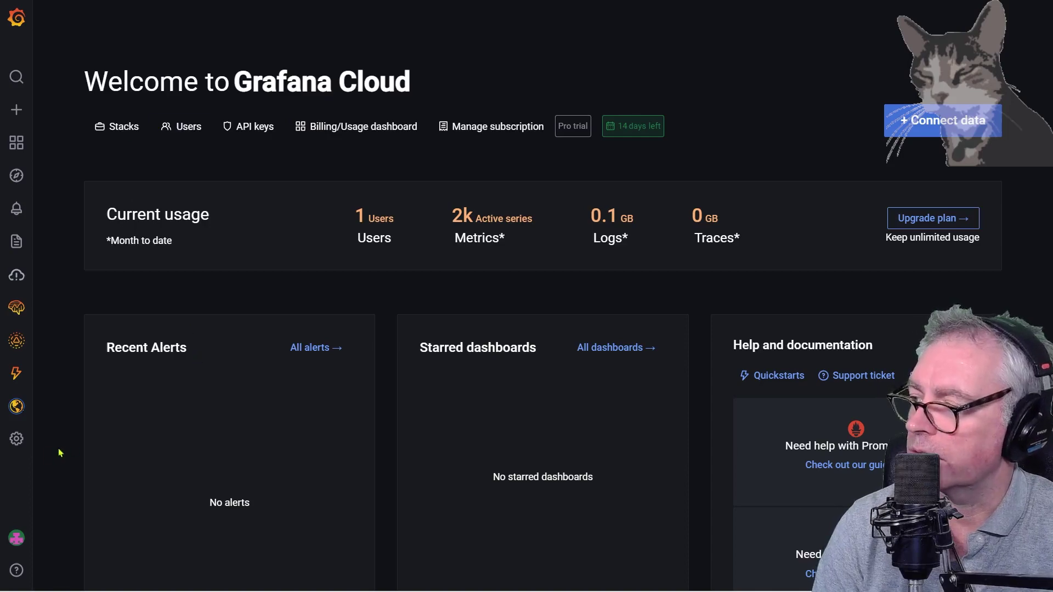
# Open the grafanacloud-sbcode-logs data source from Data sources and run Test at the bottom
pyautogui.moveTo(17, 439)
pyautogui.click(54, 463)
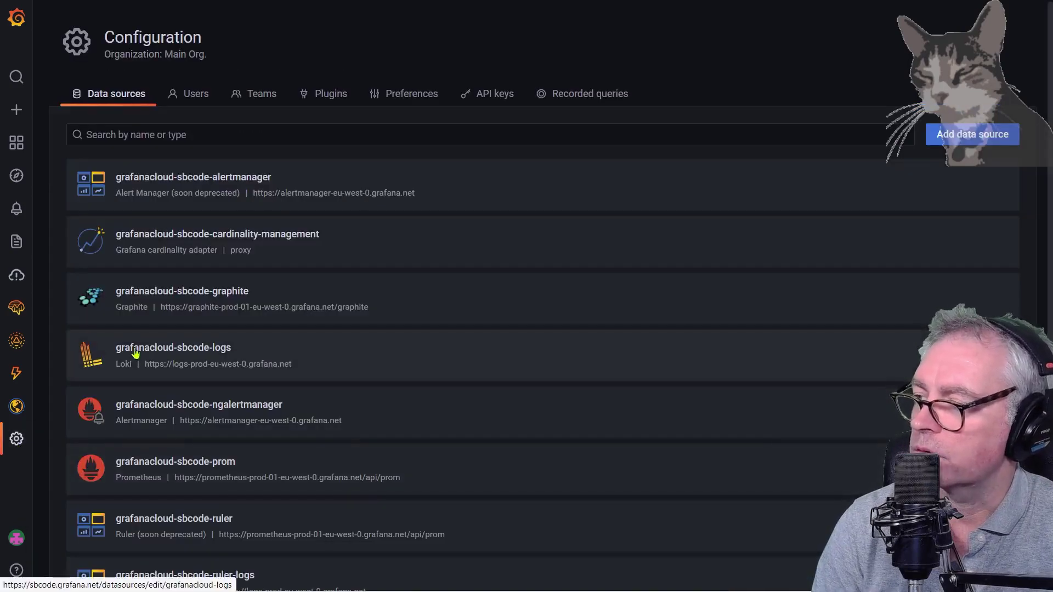
pyautogui.click(186, 354)
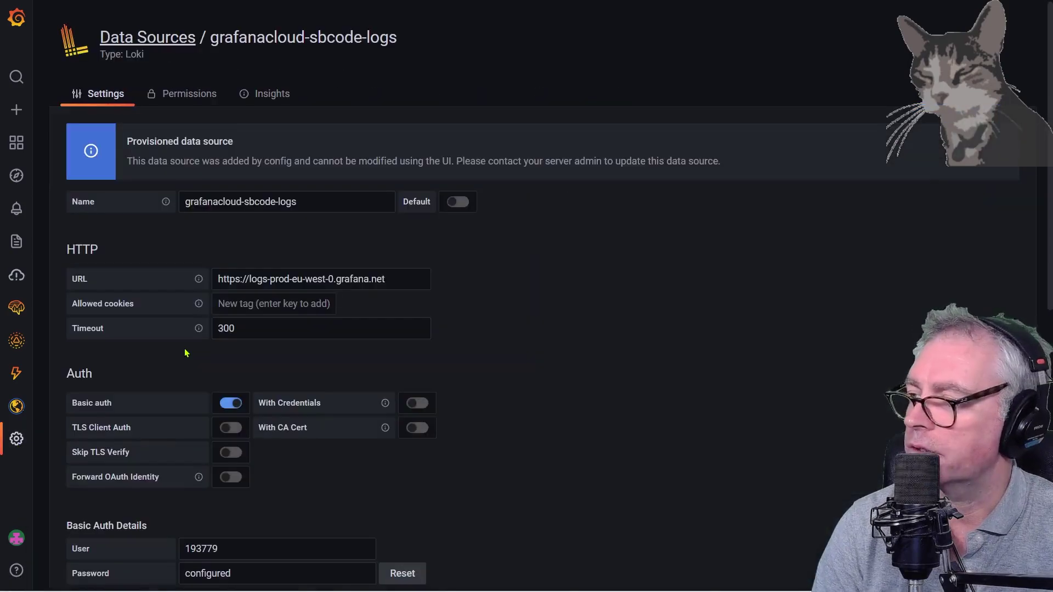
pyautogui.scroll(-2, 273, 322)
pyautogui.scroll(-2, 273, 322)
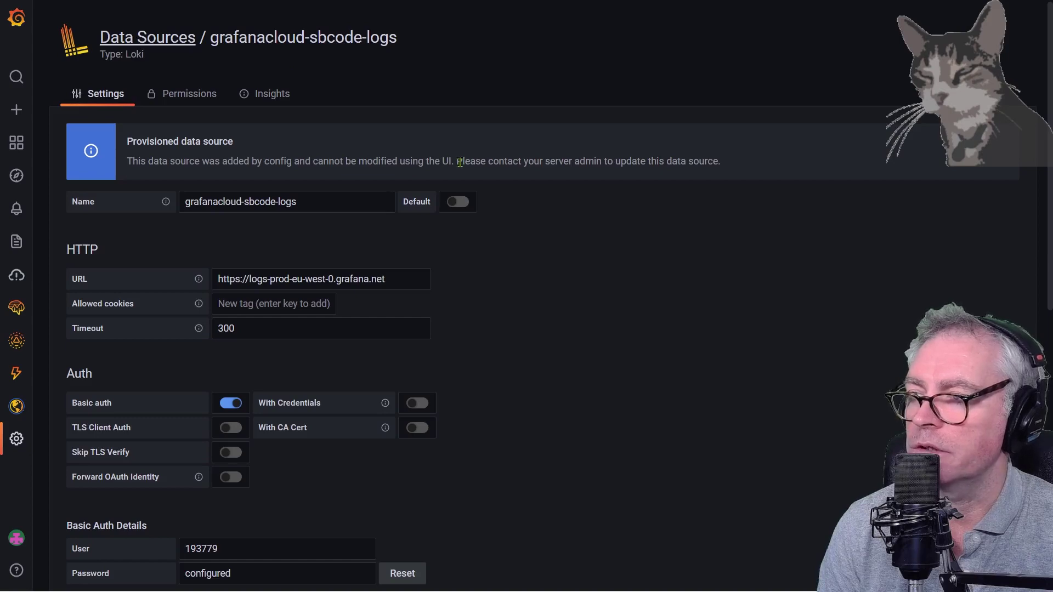
pyautogui.scroll(-5, 469, 355)
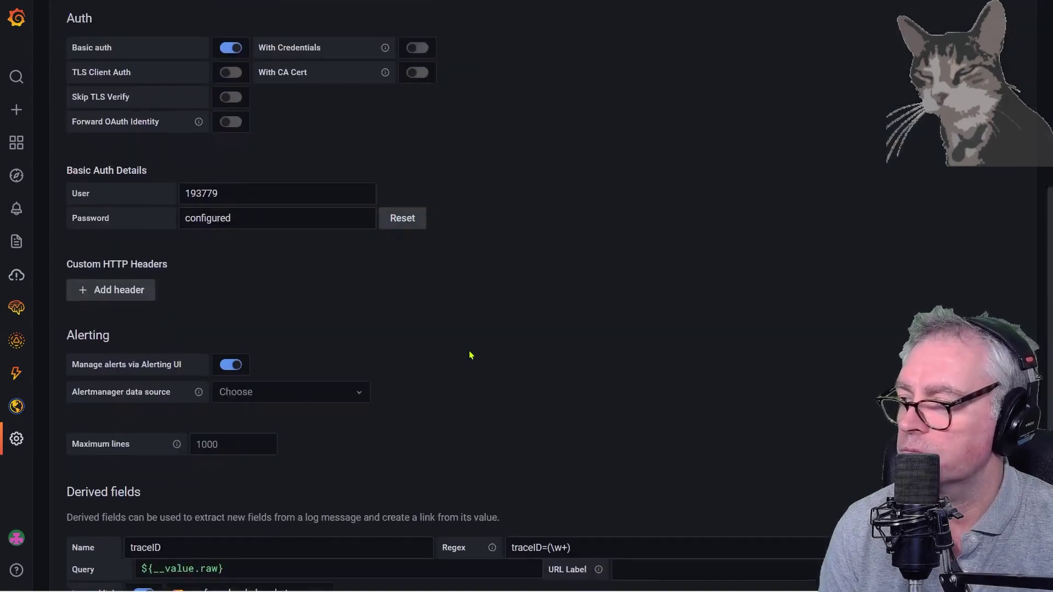
pyautogui.scroll(-3, 470, 355)
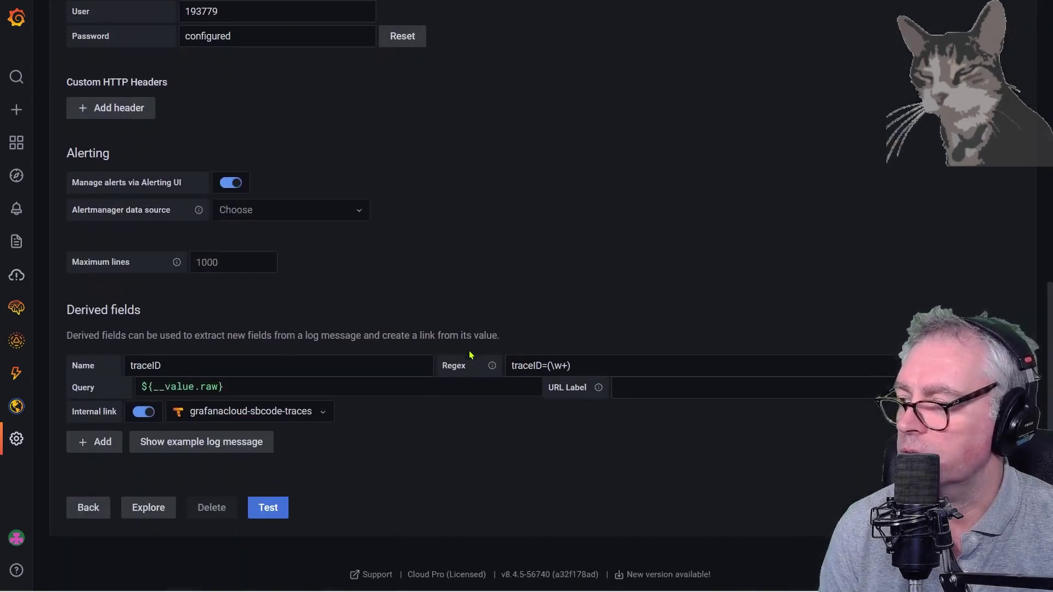
pyautogui.click(272, 509)
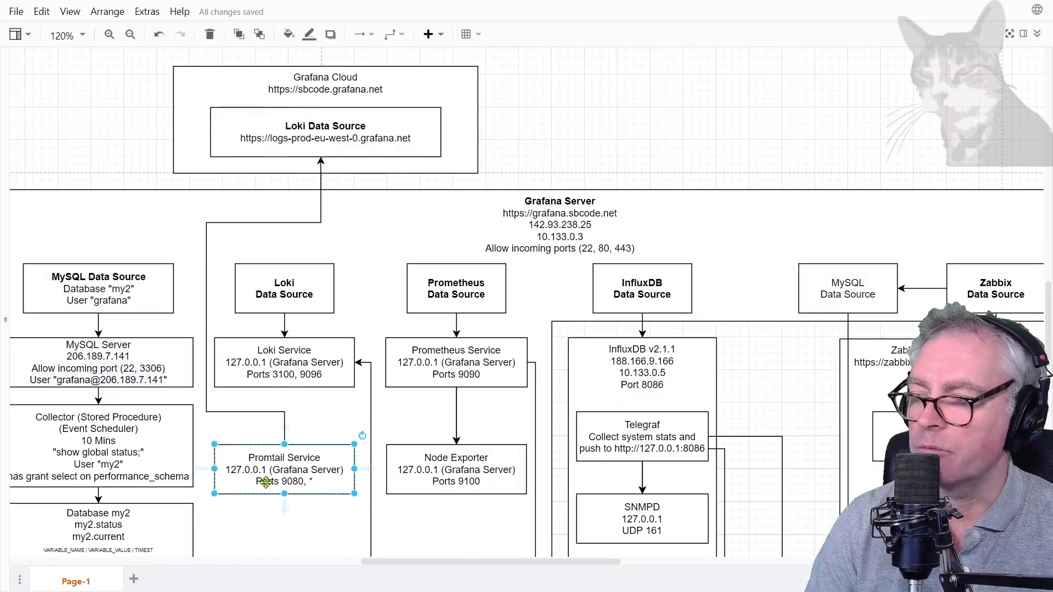
# Restart Promtail with sudo service promtail restart
pyautogui.click(344, 128)
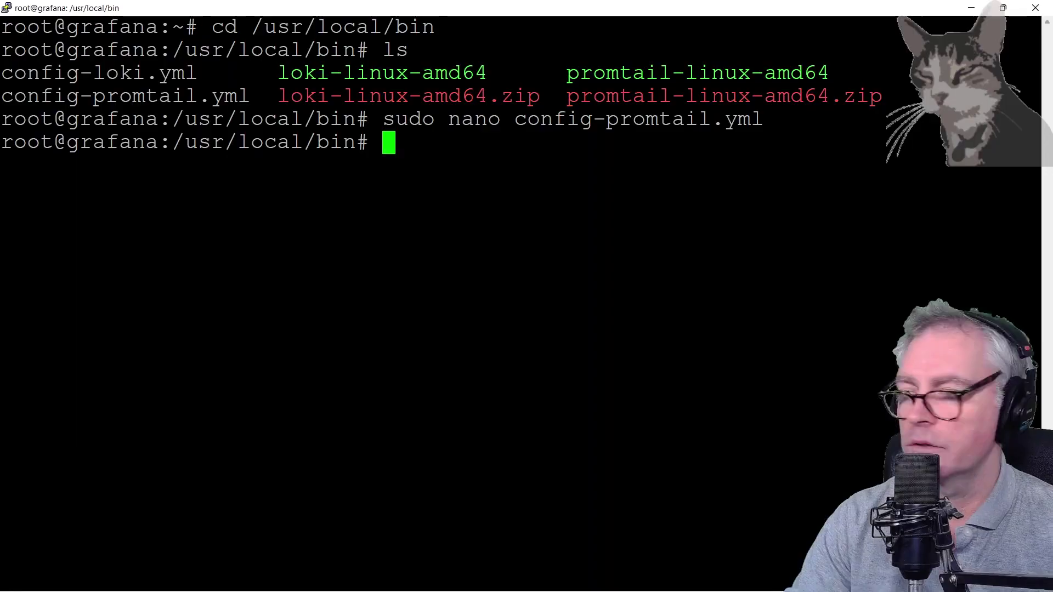
pyautogui.write('sudo service ')
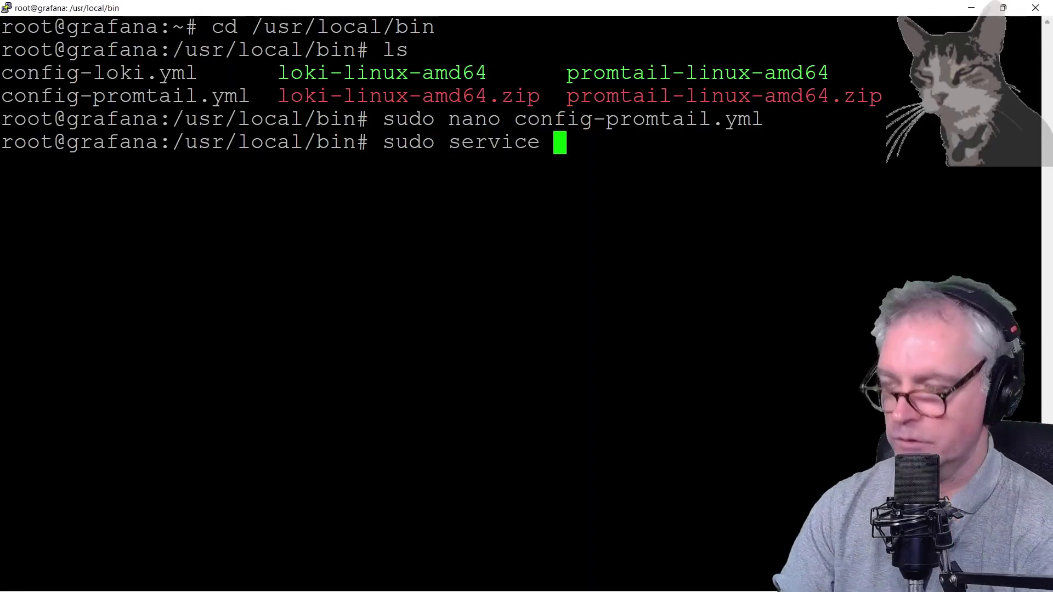
pyautogui.write('prom')
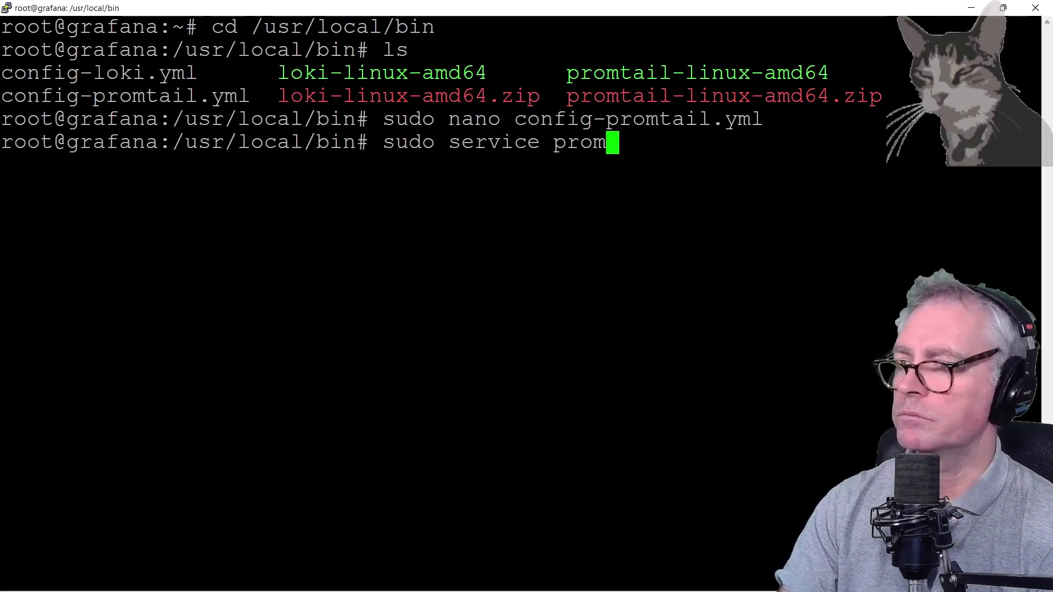
pyautogui.write('tail restart')
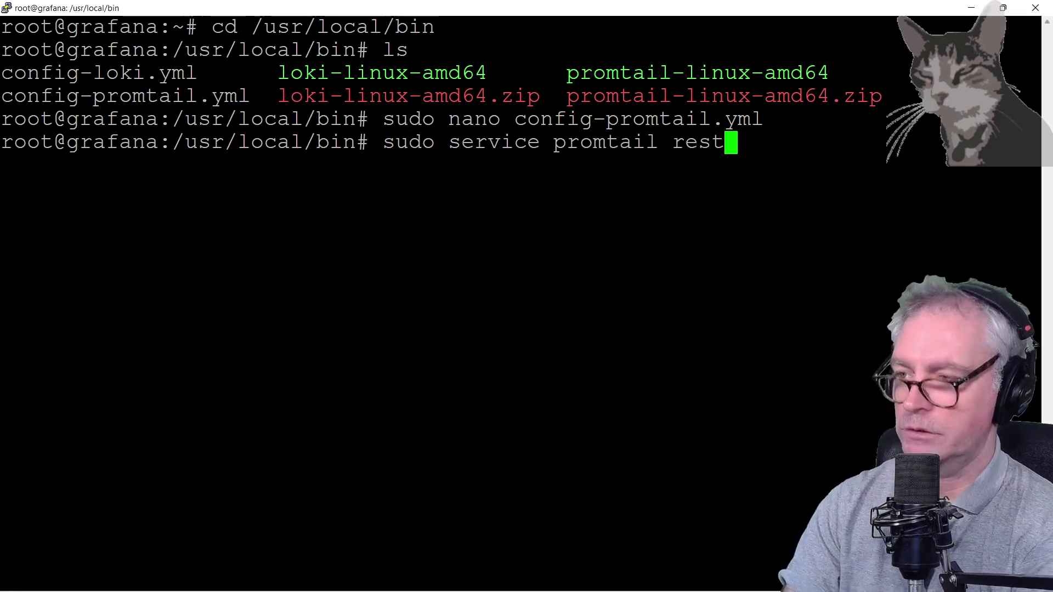
pyautogui.press('Return')
# Run sudo service promtail status to confirm it is active (running), then exit the output
pyautogui.press('Up')
pyautogui.press('BackSpace')
pyautogui.press('BackSpace')
pyautogui.press('BackSpace')
pyautogui.press('BackSpace')
pyautogui.press('BackSpace')
pyautogui.press('BackSpace')
pyautogui.press('BackSpace')
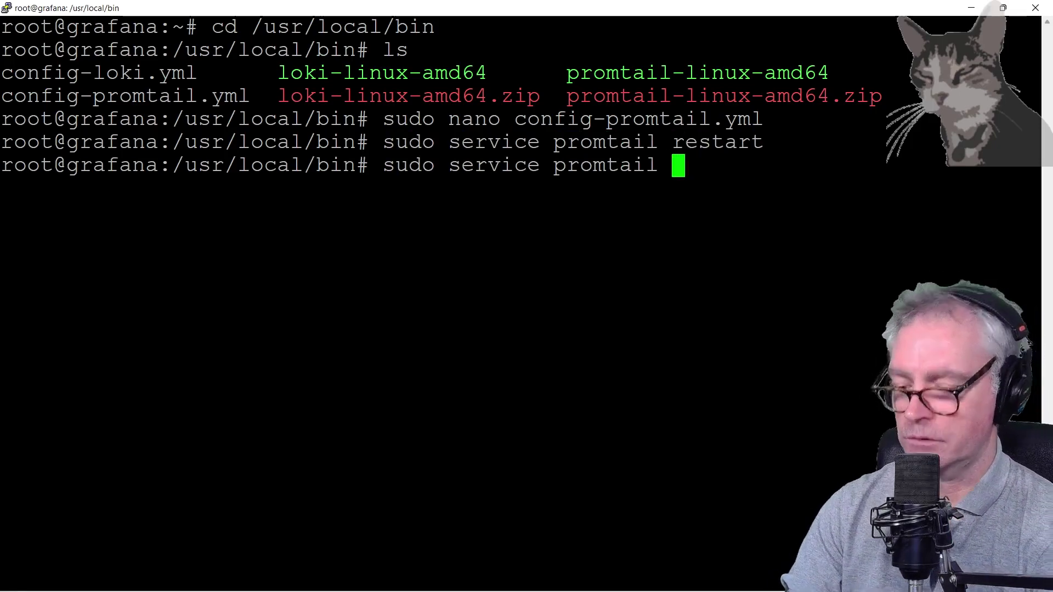
pyautogui.write('status')
pyautogui.press('Return')
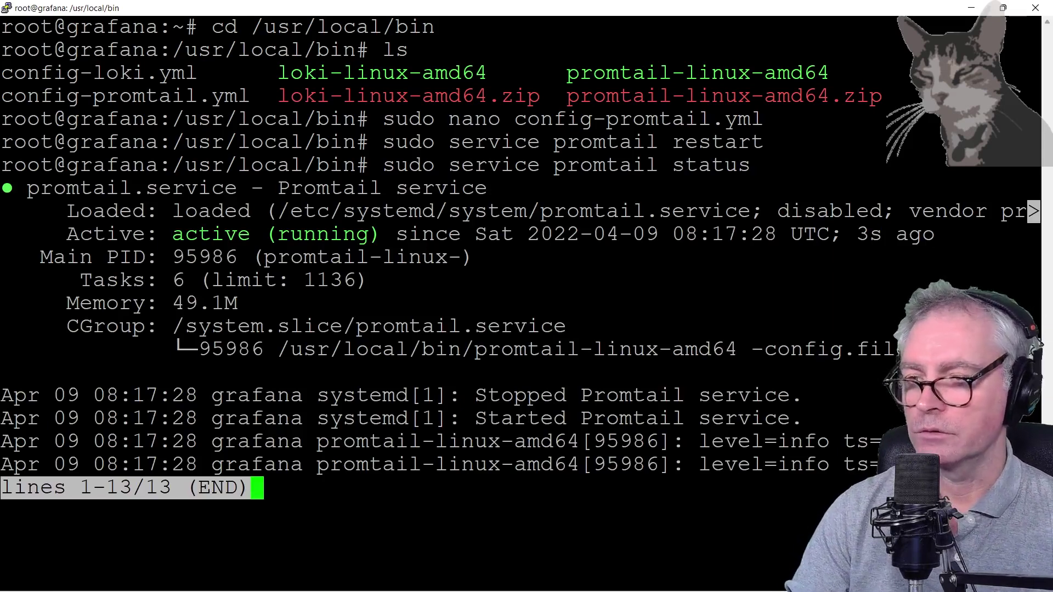
pyautogui.hotkey('ctrl', 'c')
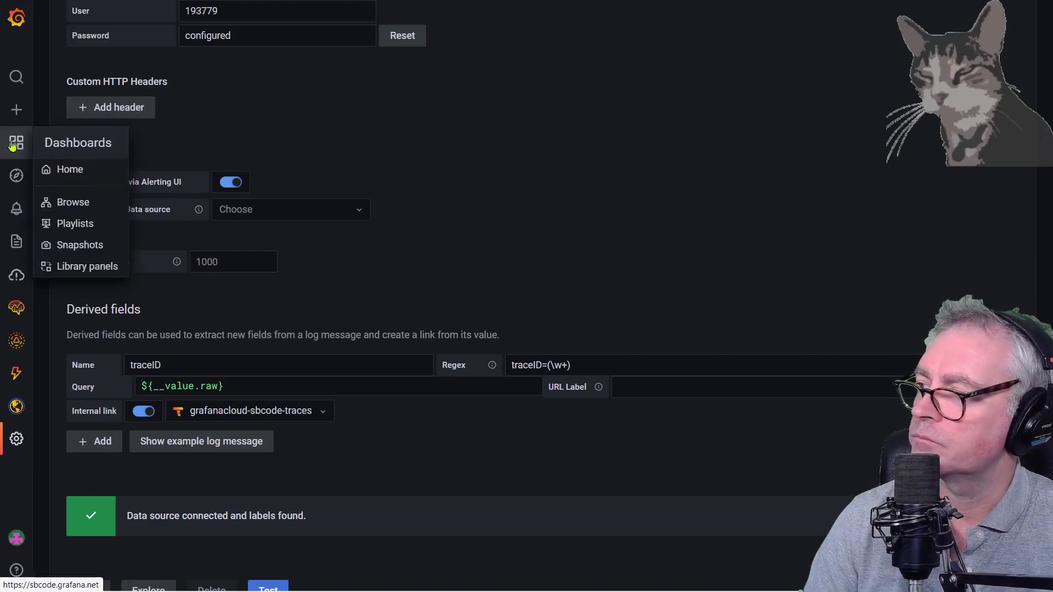
# In Explore, query grafanacloud-sbcode-logs for {job="varlogs"} and show its 123 log lines
pyautogui.click(53, 182)
pyautogui.click(209, 22)
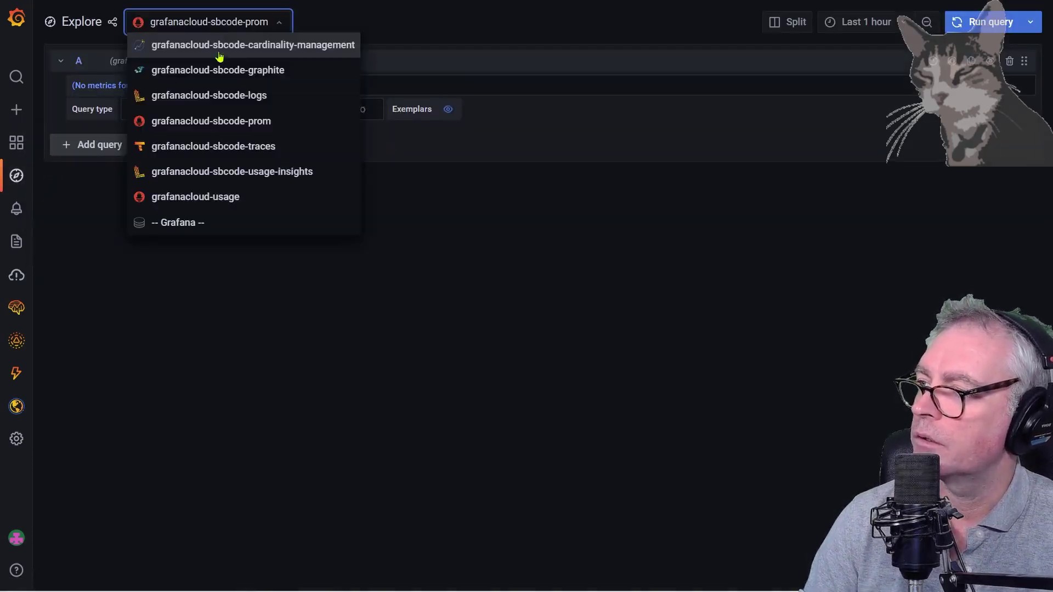
pyautogui.click(212, 94)
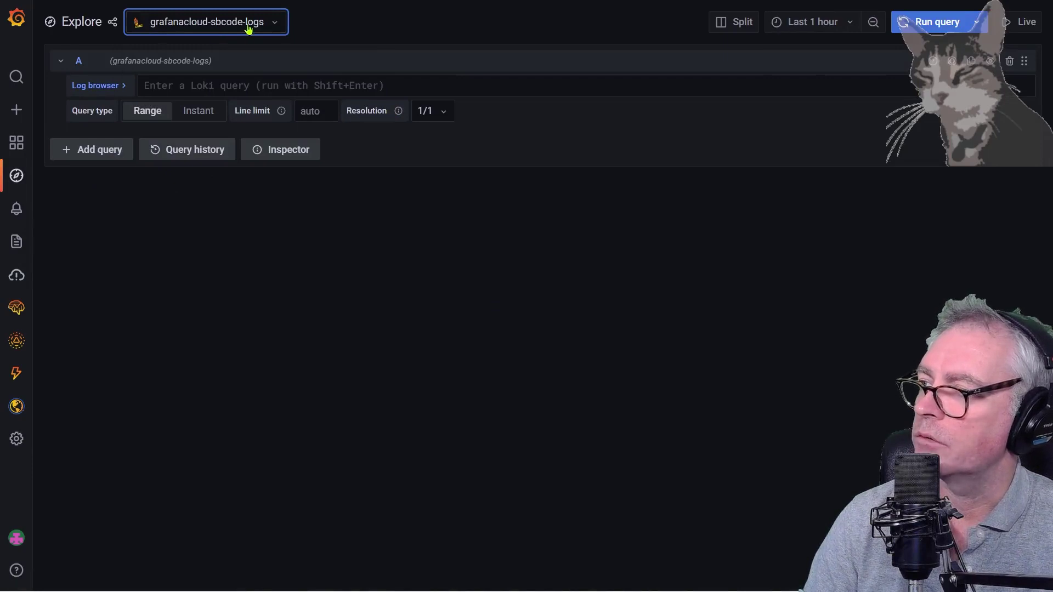
pyautogui.click(100, 88)
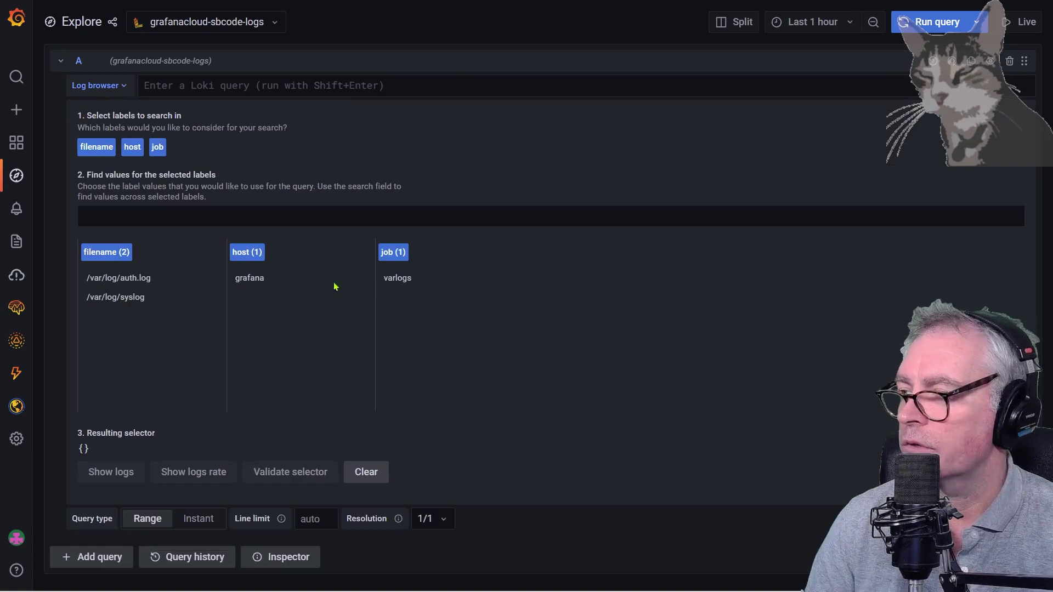
pyautogui.click(400, 280)
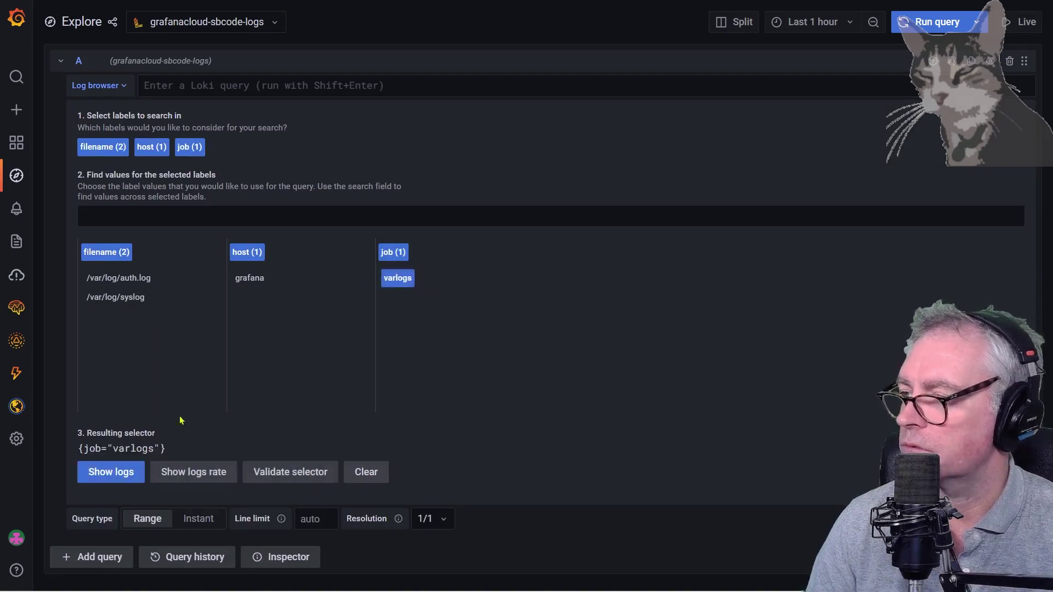
pyautogui.click(112, 479)
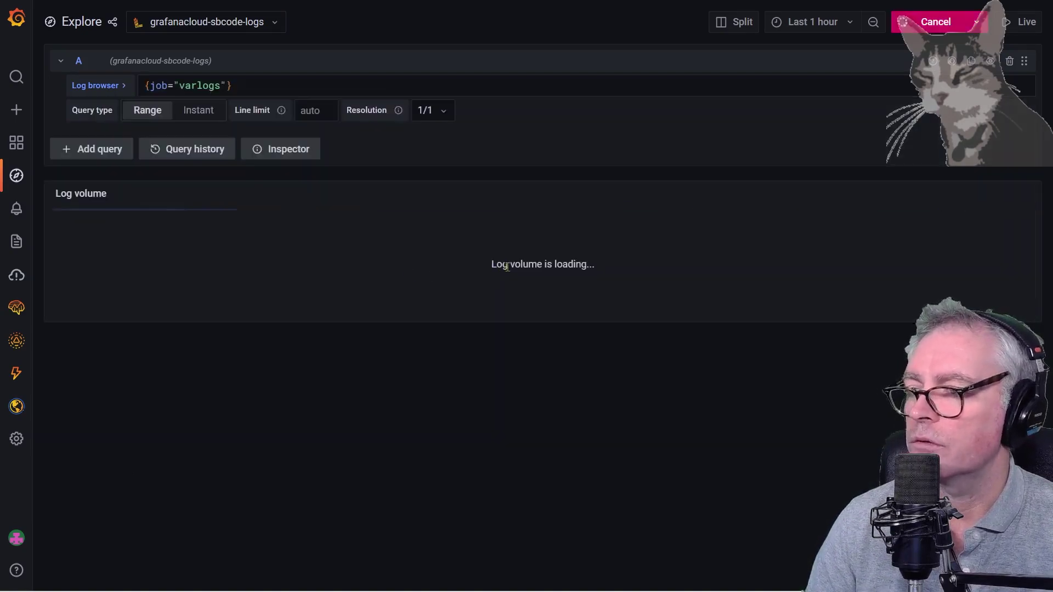
pyautogui.scroll(-3, 521, 438)
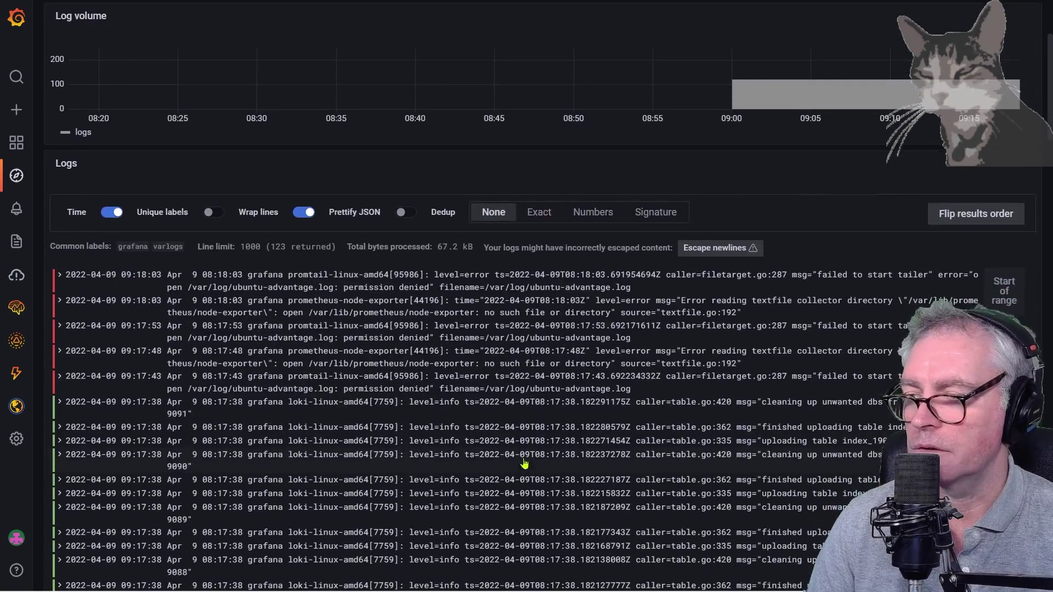
pyautogui.scroll(3, 524, 434)
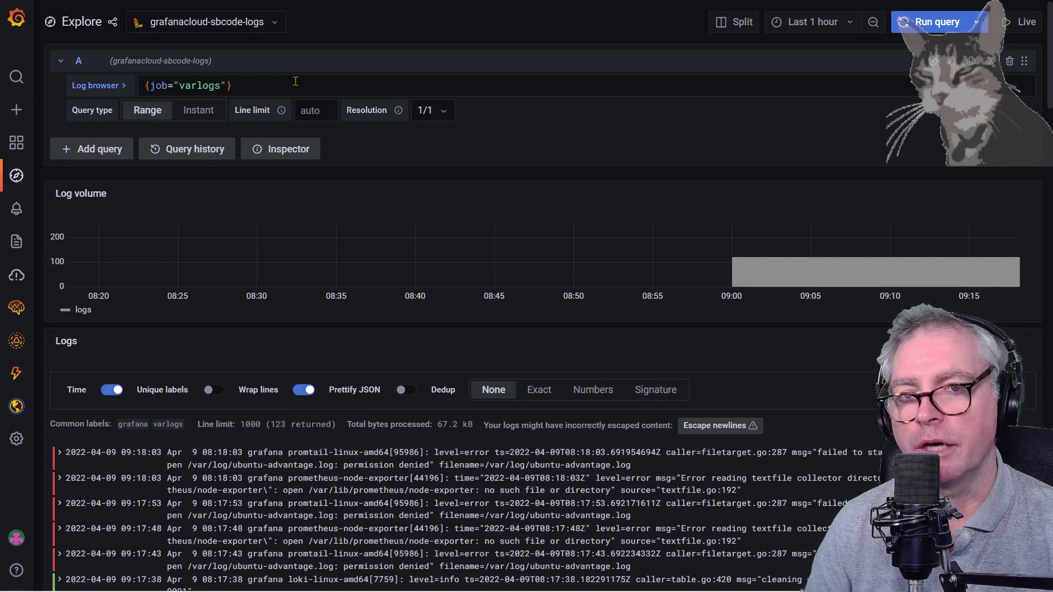
# In the architecture diagram, inspect the Grafana server's Promtail Service, Loki Data Source and Grafana Server boxes
pyautogui.hotkey('alt', 'Tab')
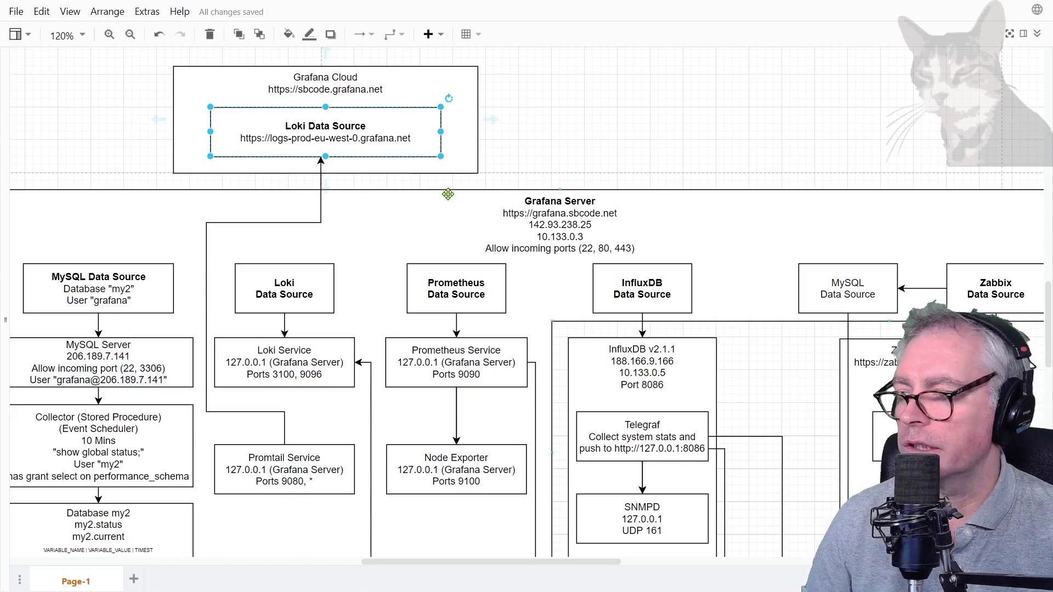
pyautogui.click(289, 473)
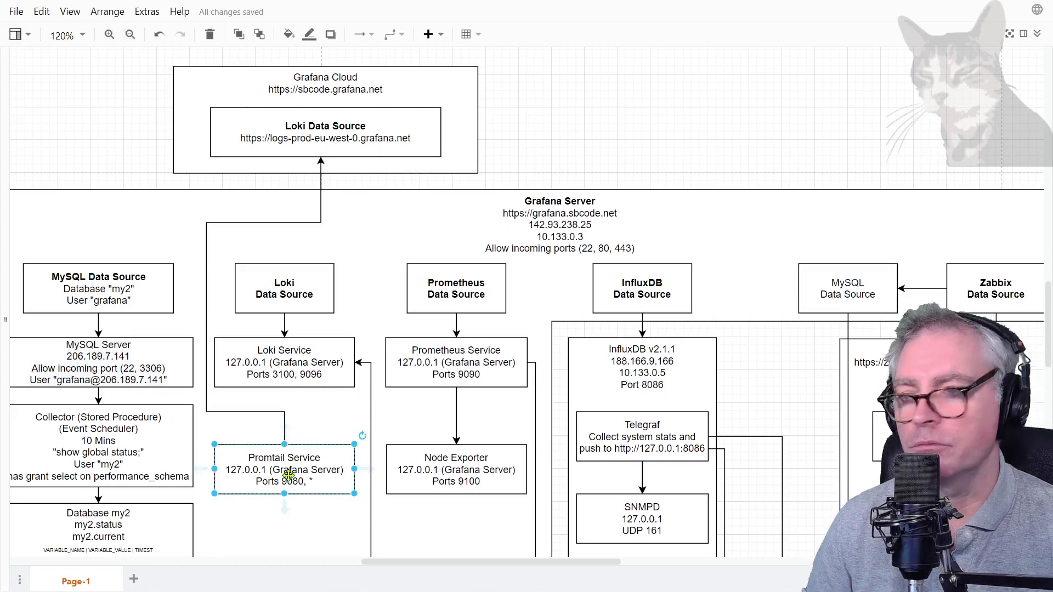
pyautogui.click(315, 132)
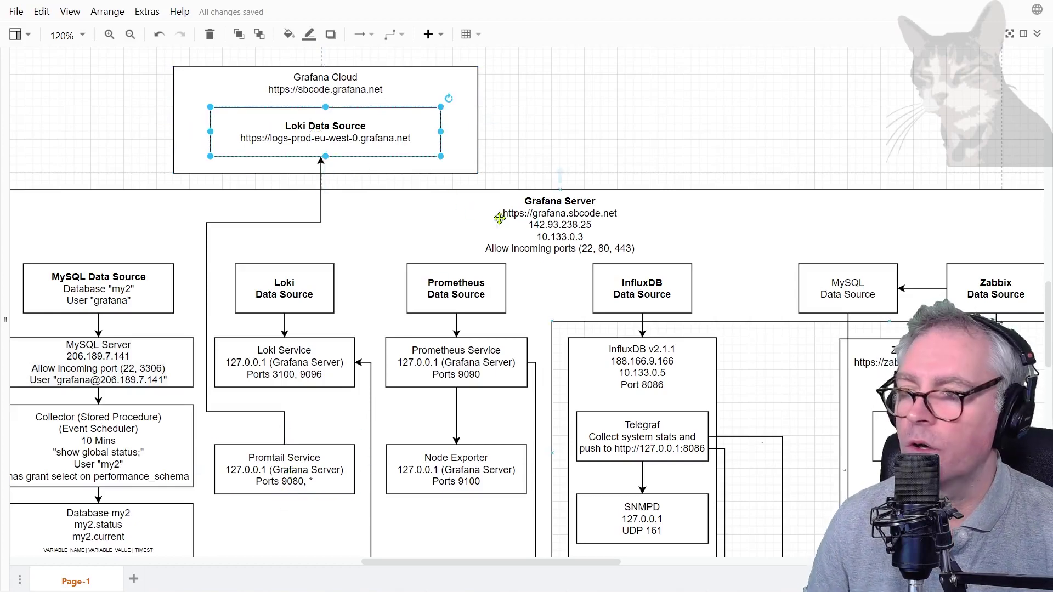
pyautogui.click(544, 217)
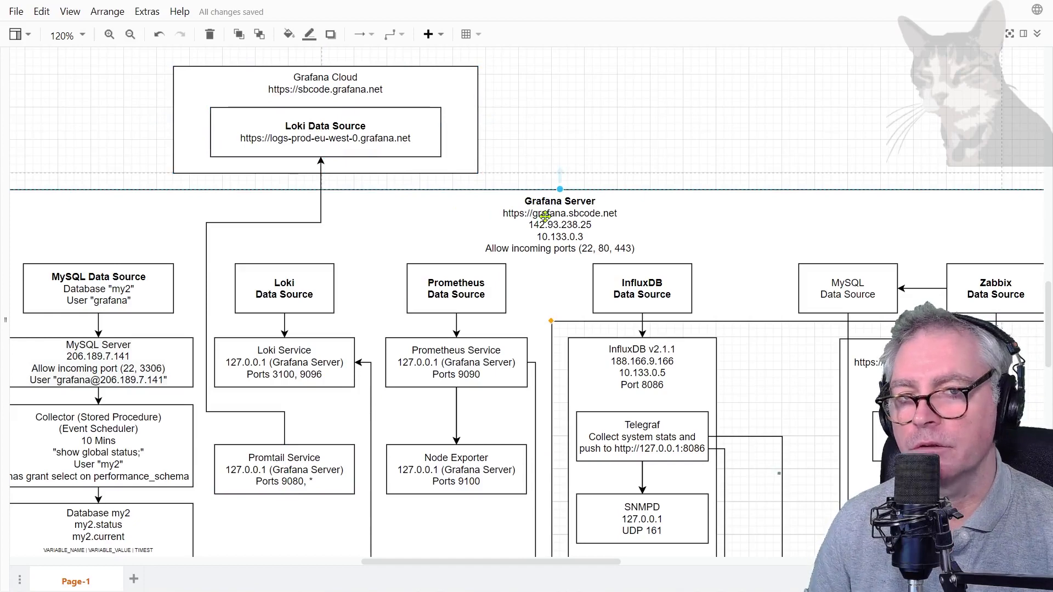
# Reconnect the MySQL server's Promtail Service arrow to the Grafana Cloud Loki Data Source box
pyautogui.scroll(-3, 448, 211)
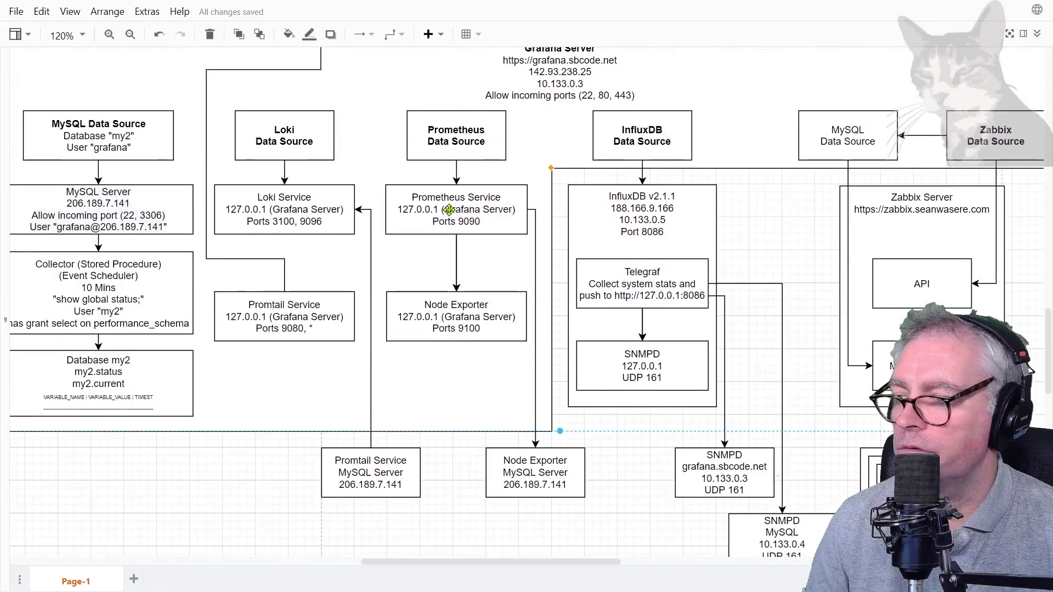
pyautogui.click(363, 469)
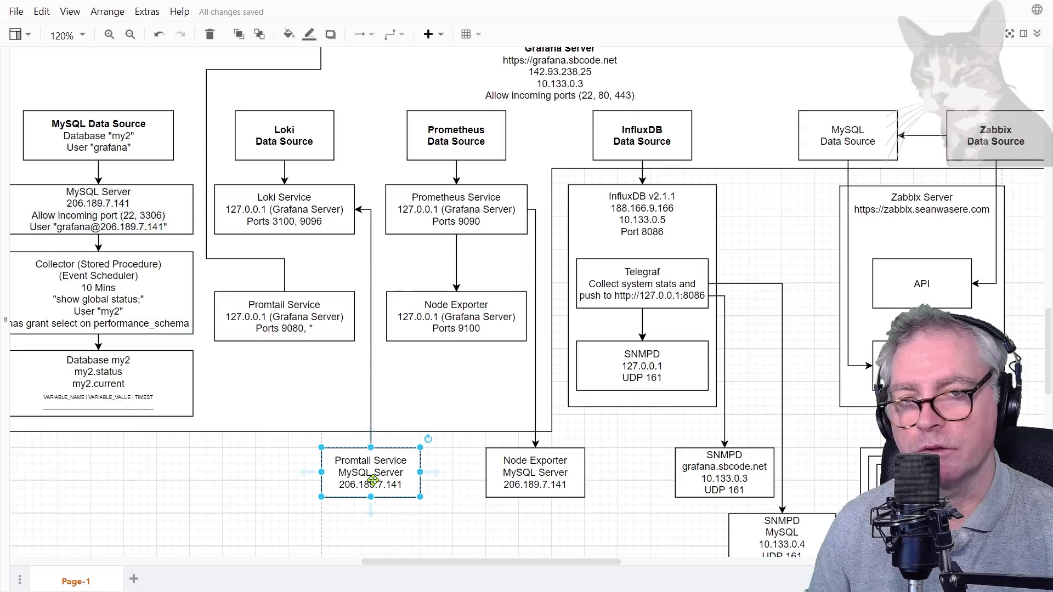
pyautogui.scroll(3, 372, 481)
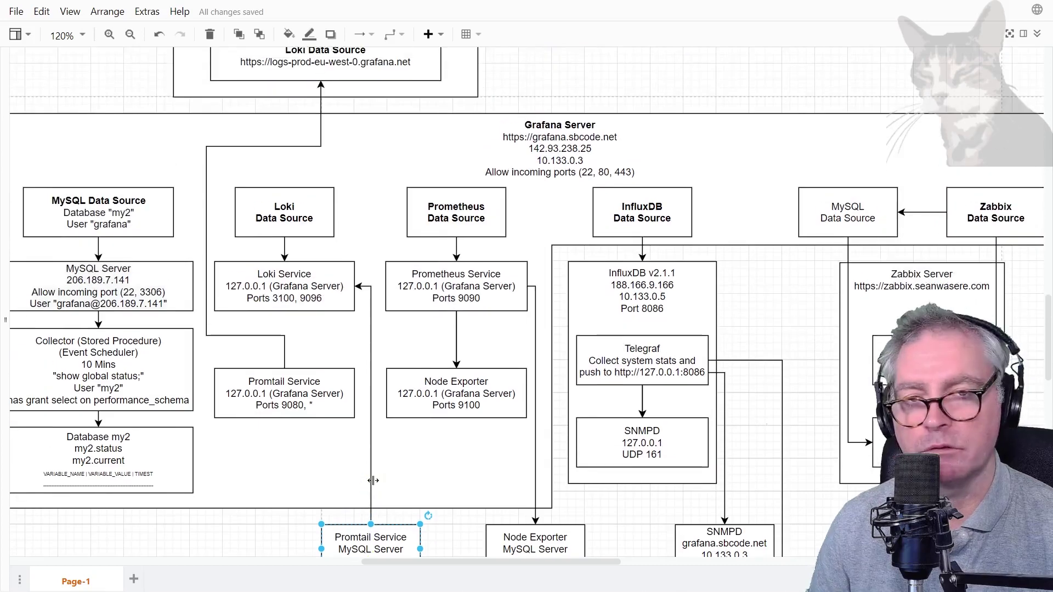
pyautogui.scroll(3, 324, 422)
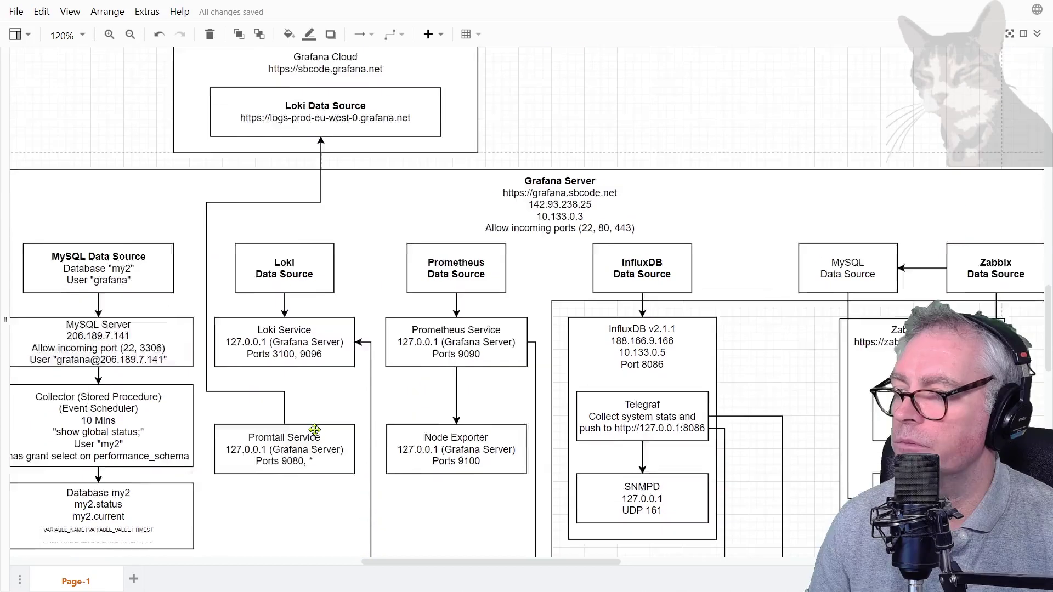
pyautogui.click(324, 139)
pyautogui.moveTo(371, 385); pyautogui.dragTo(386, 223)
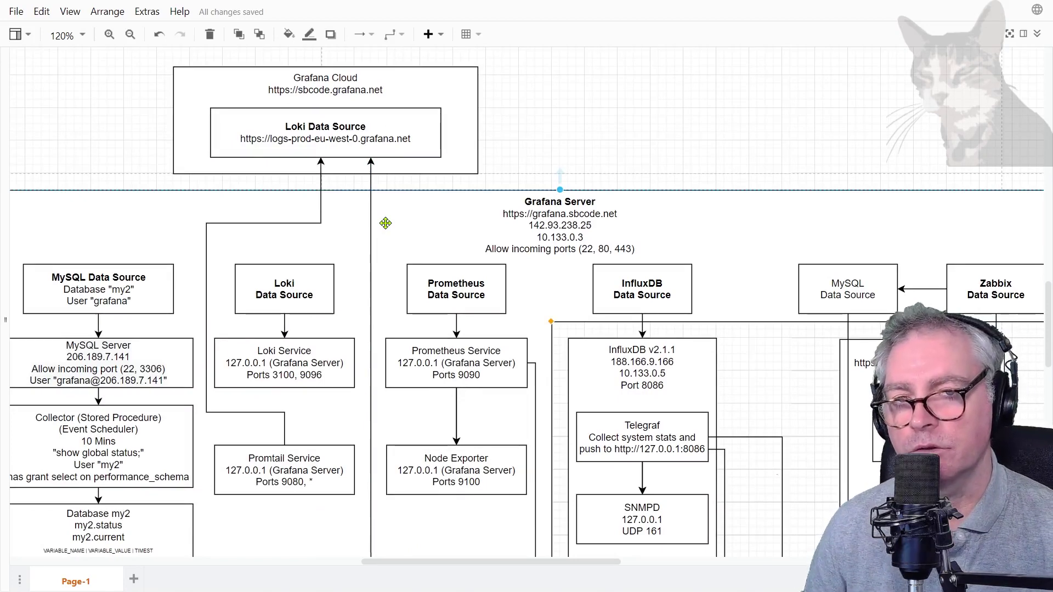
pyautogui.hotkey('alt', 'Tab')
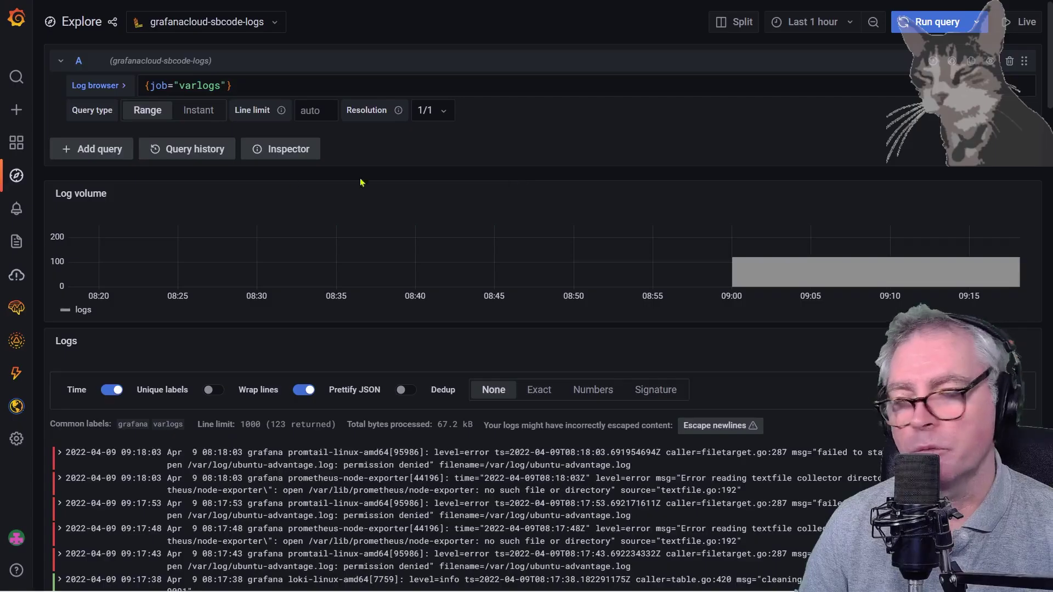
# Return to the Grafana Cloud home page showing 1 user, 2k active series and 0.1 GB logs
pyautogui.click(16, 24)
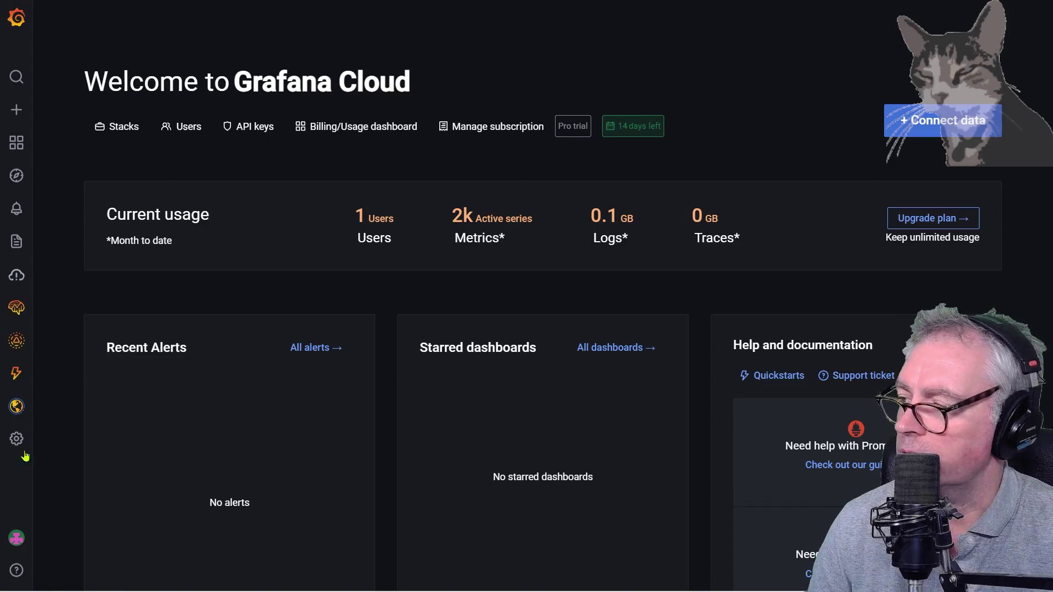
# Open the Insights tab of the grafanacloud-sbcode-logs Loki data source from Data sources
pyautogui.moveTo(24, 457)
pyautogui.click(82, 466)
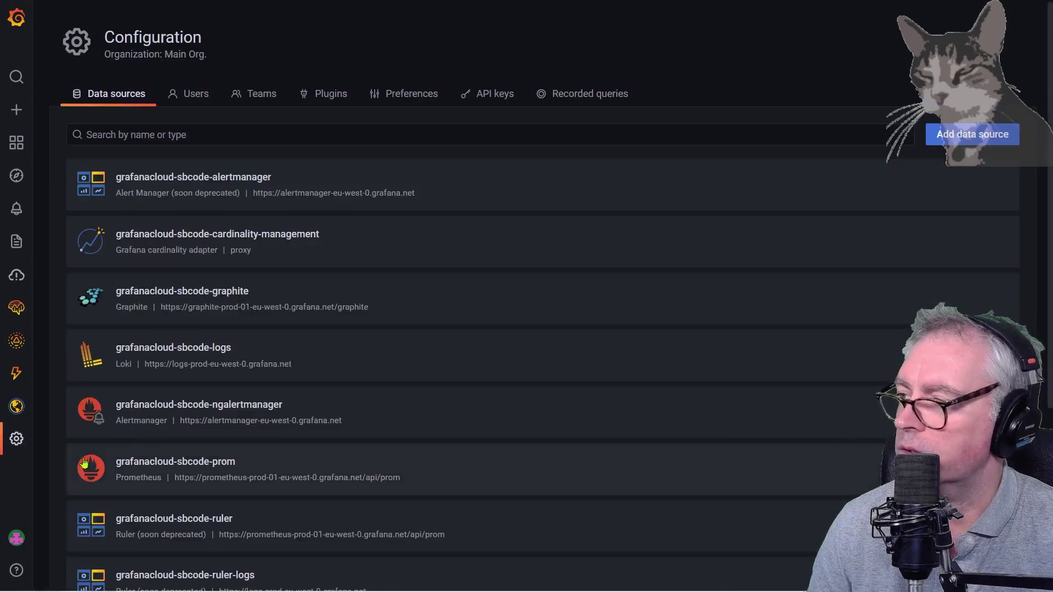
pyautogui.click(185, 353)
pyautogui.click(269, 94)
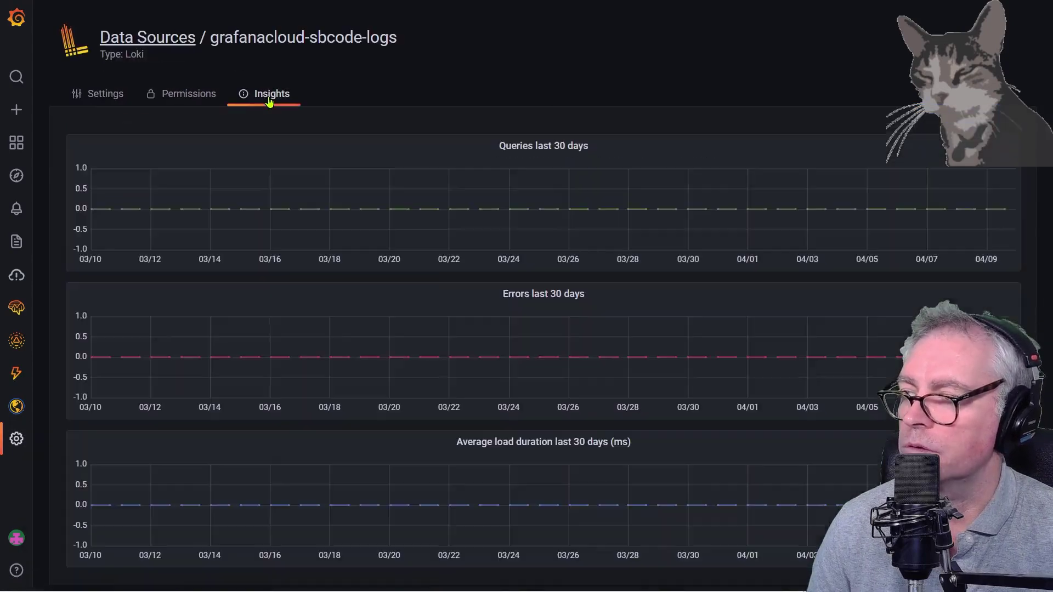